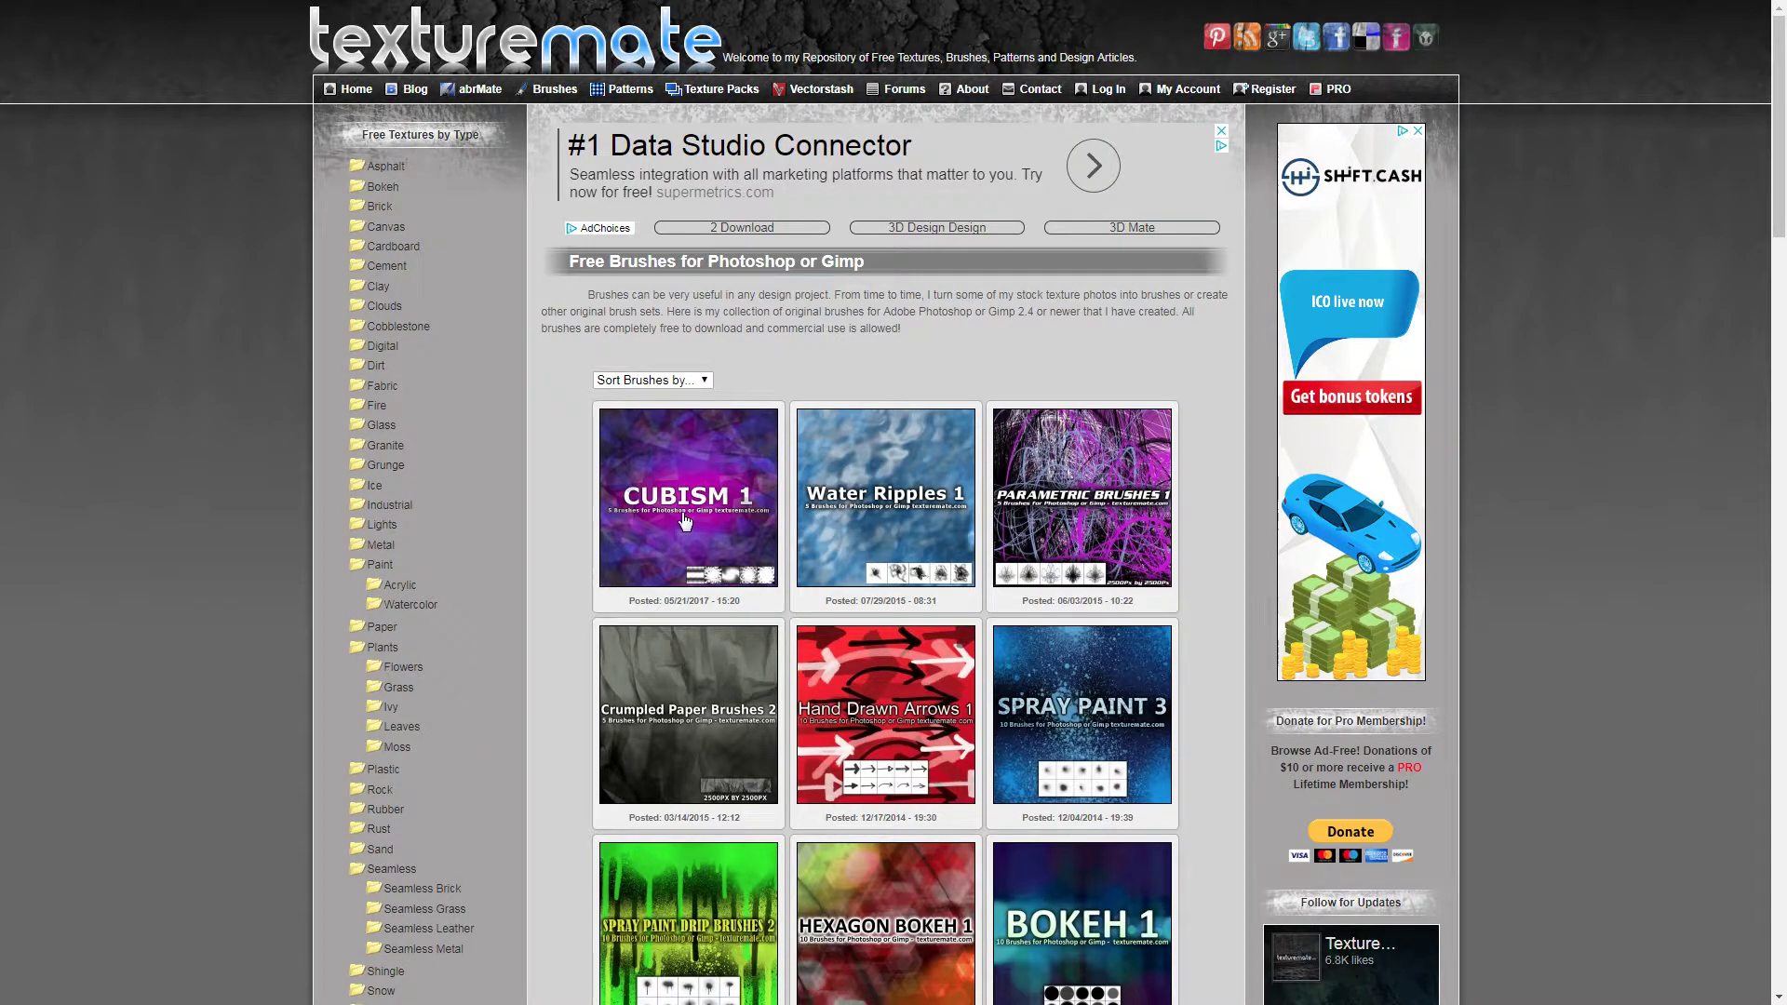
scroll(664, 503, "down", 2)
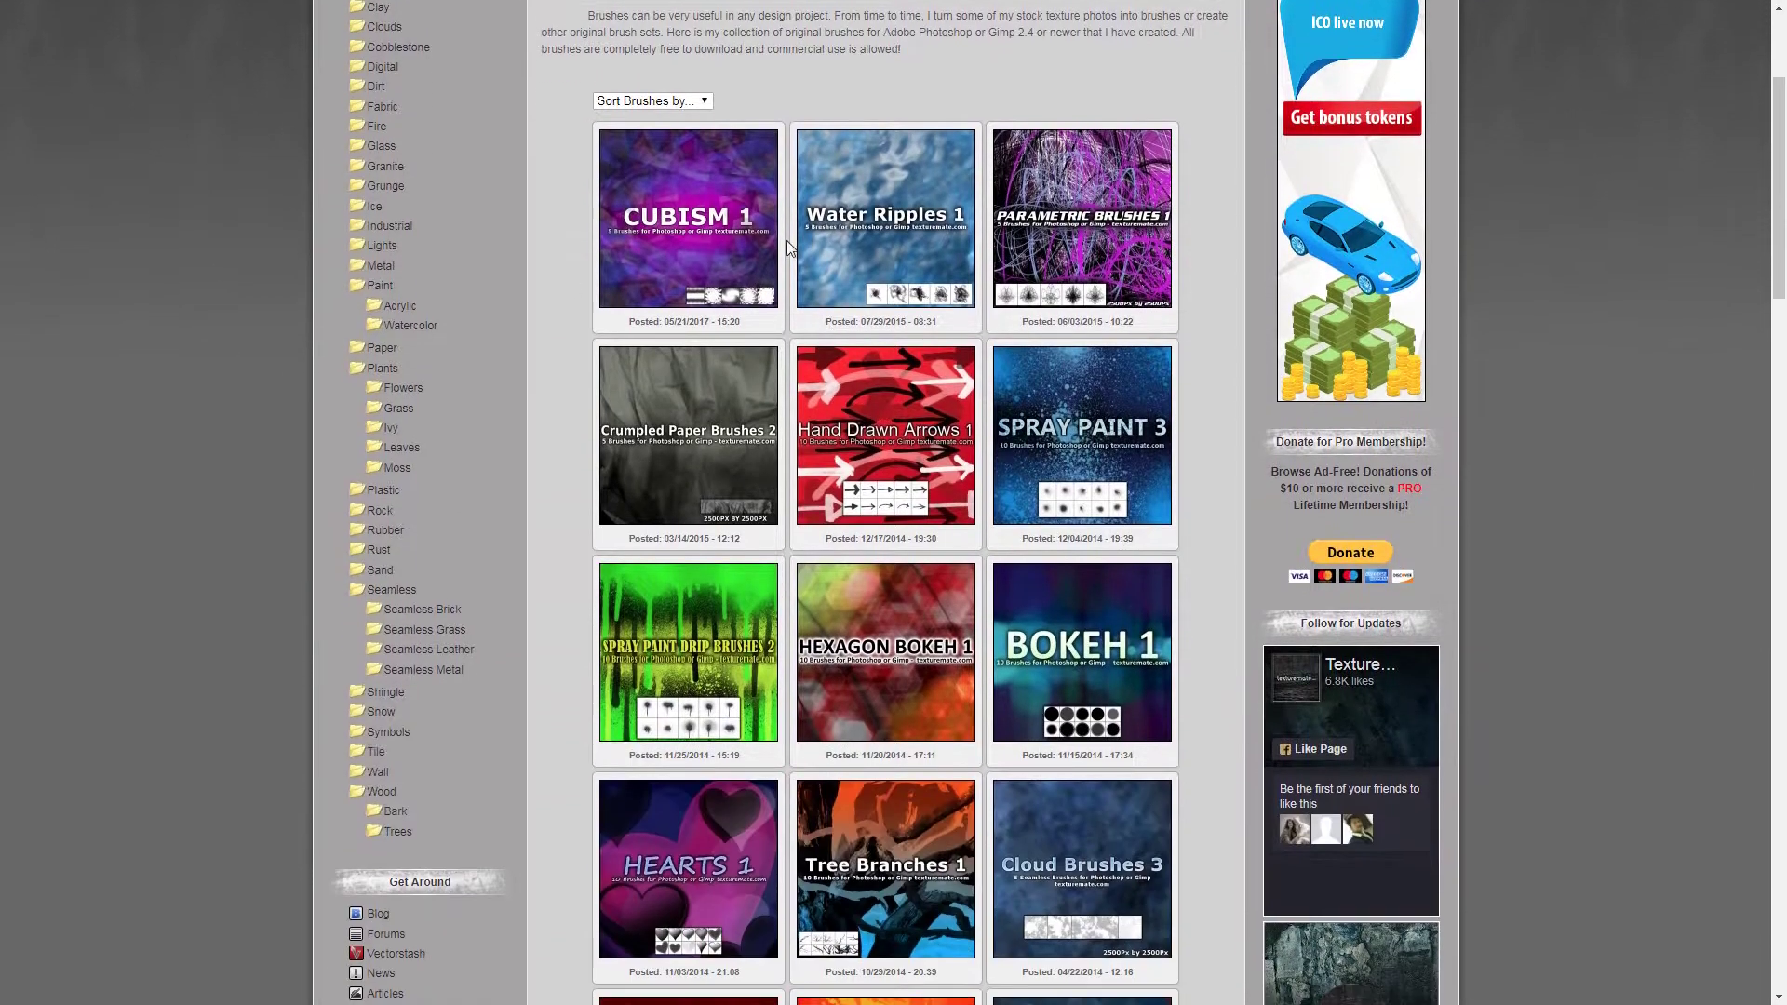
scroll(789, 408, "down", 1)
scroll(858, 389, "down", 2)
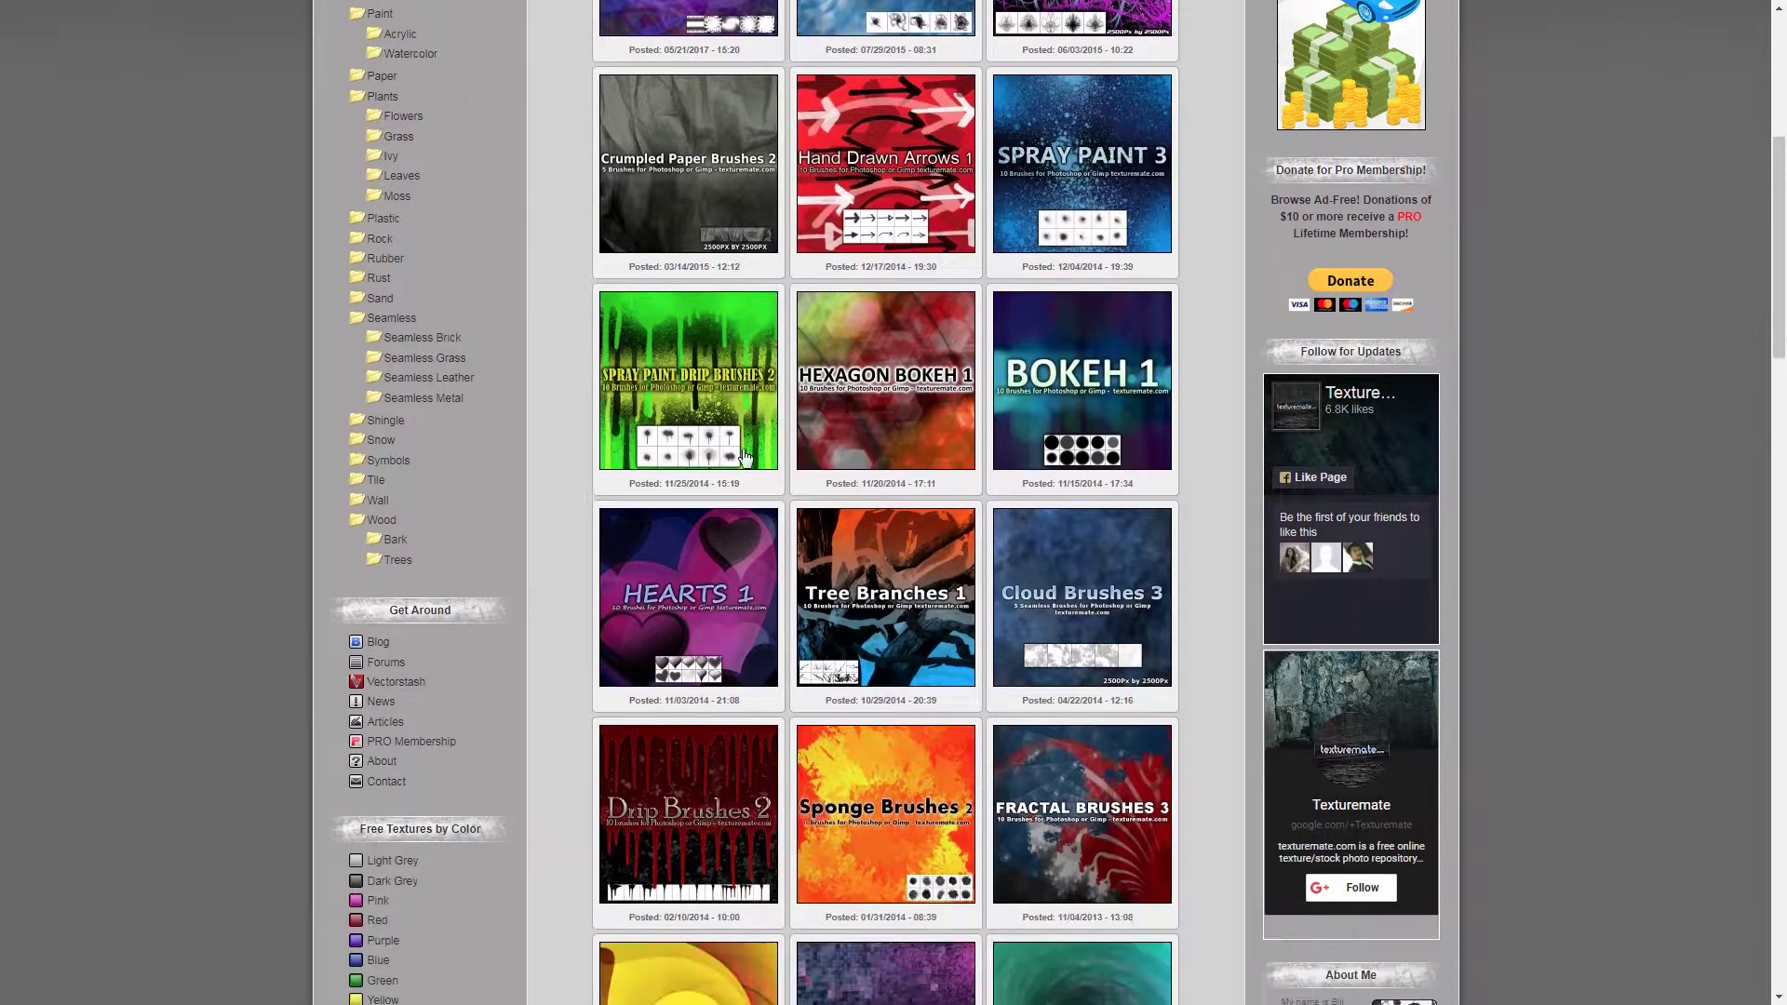
scroll(745, 457, "down", 2)
scroll(720, 430, "down", 1)
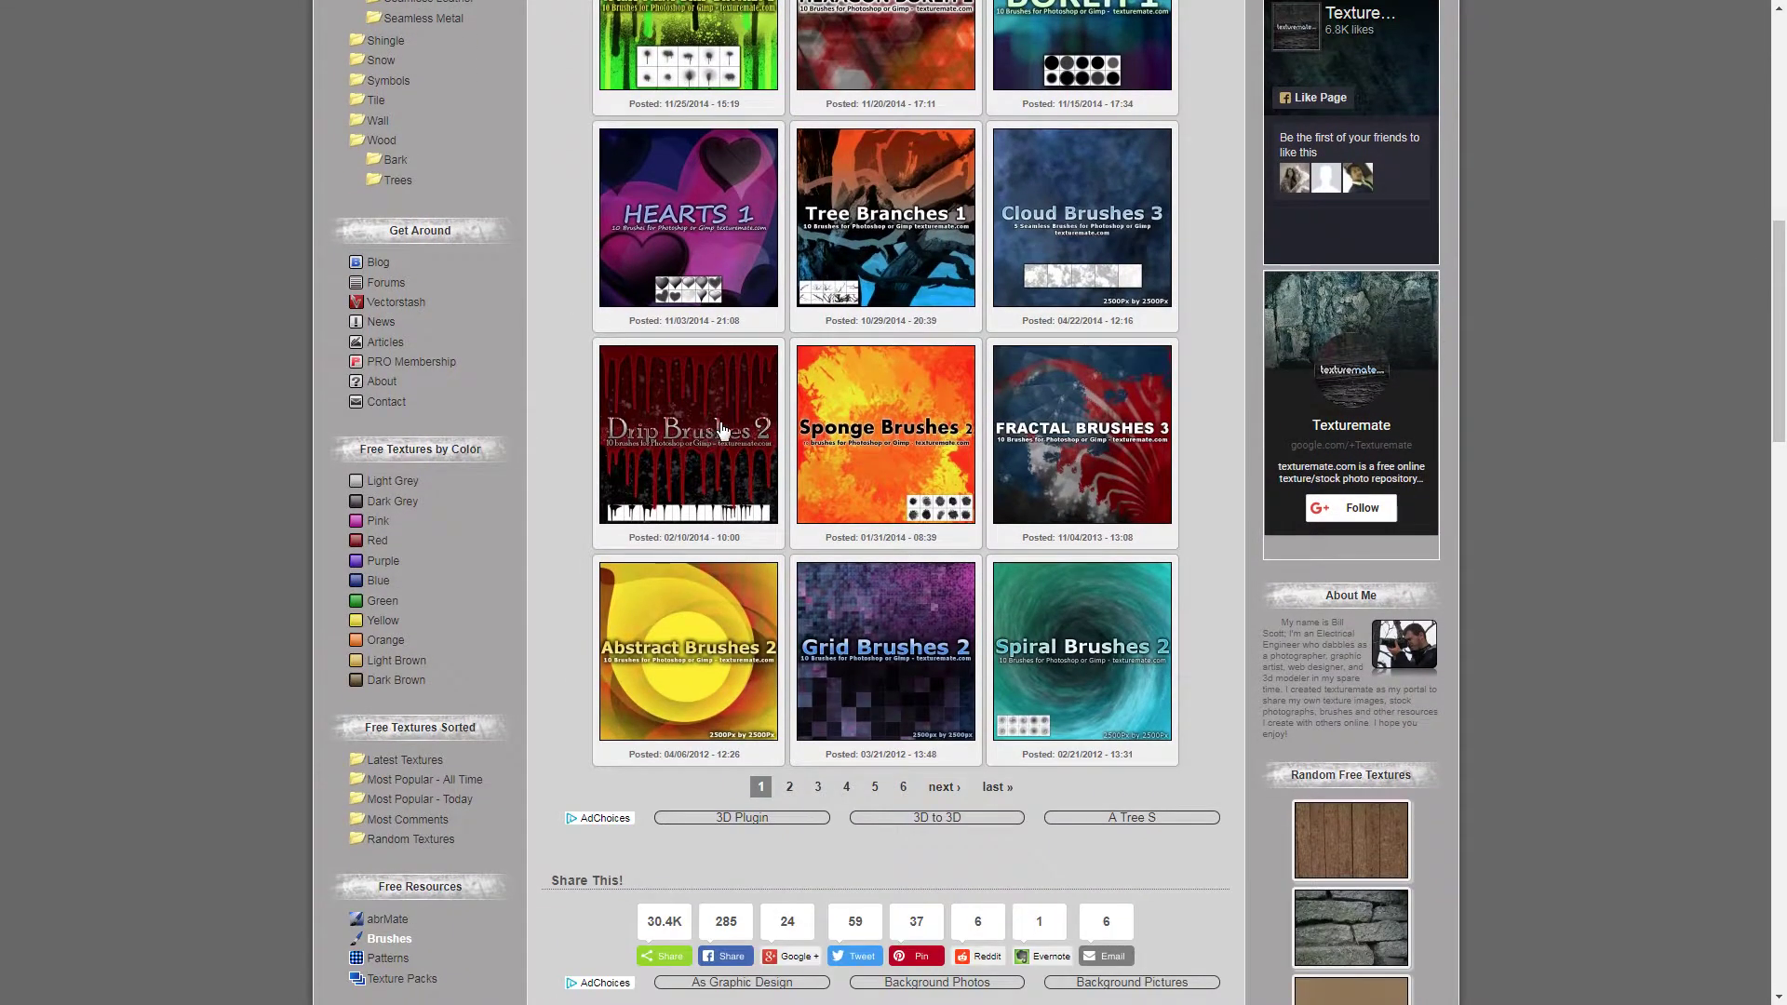
scroll(712, 433, "up", 5)
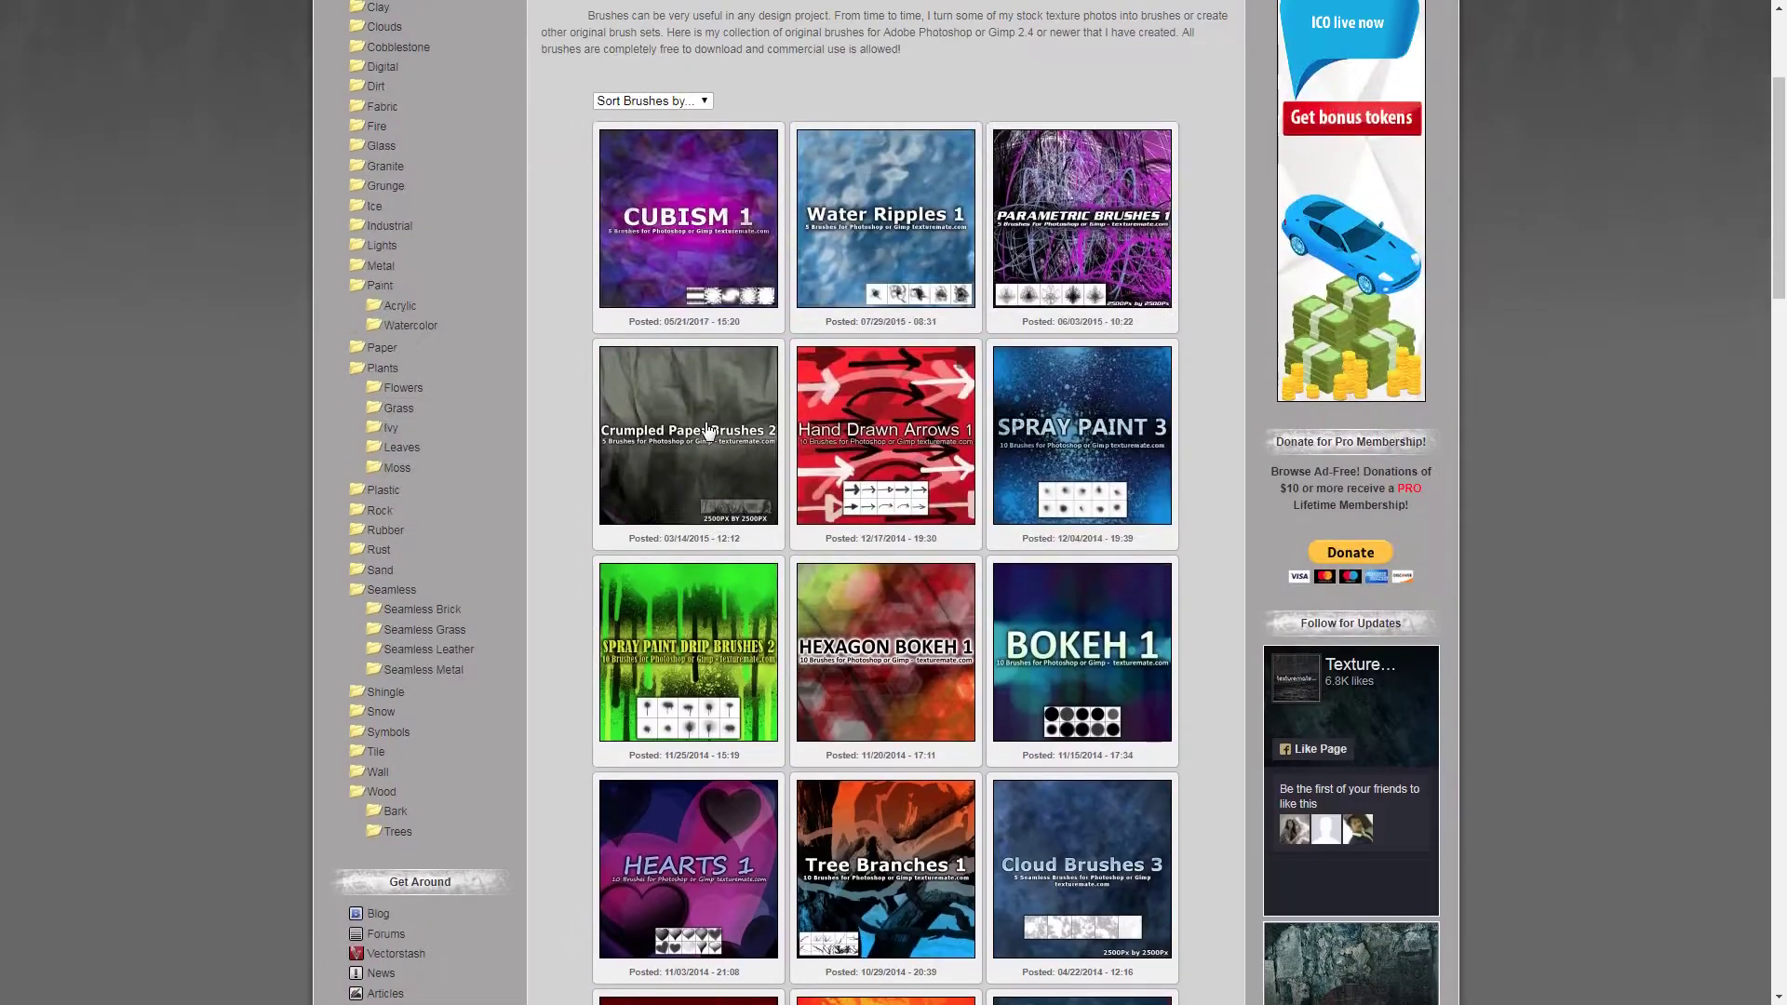
scroll(707, 434, "up", 1)
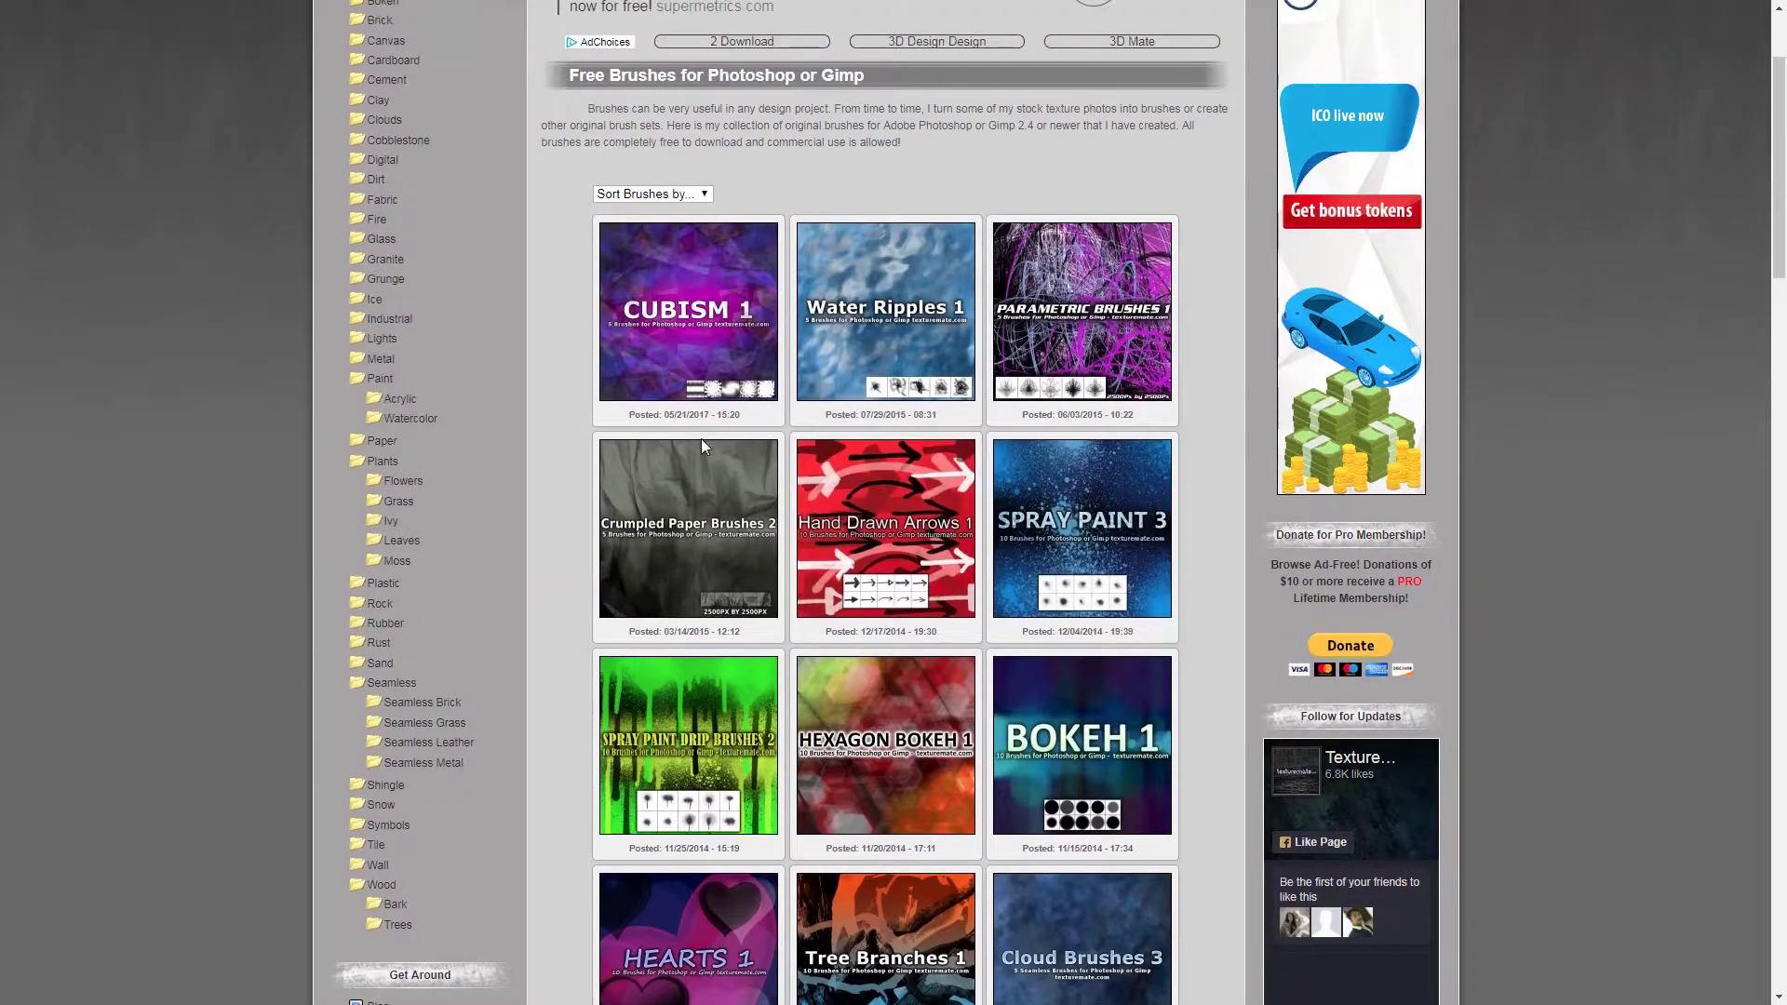
Download the Hand Drawn Arrows 1 brush pack zip from its Texturemate page
left_click(886, 538)
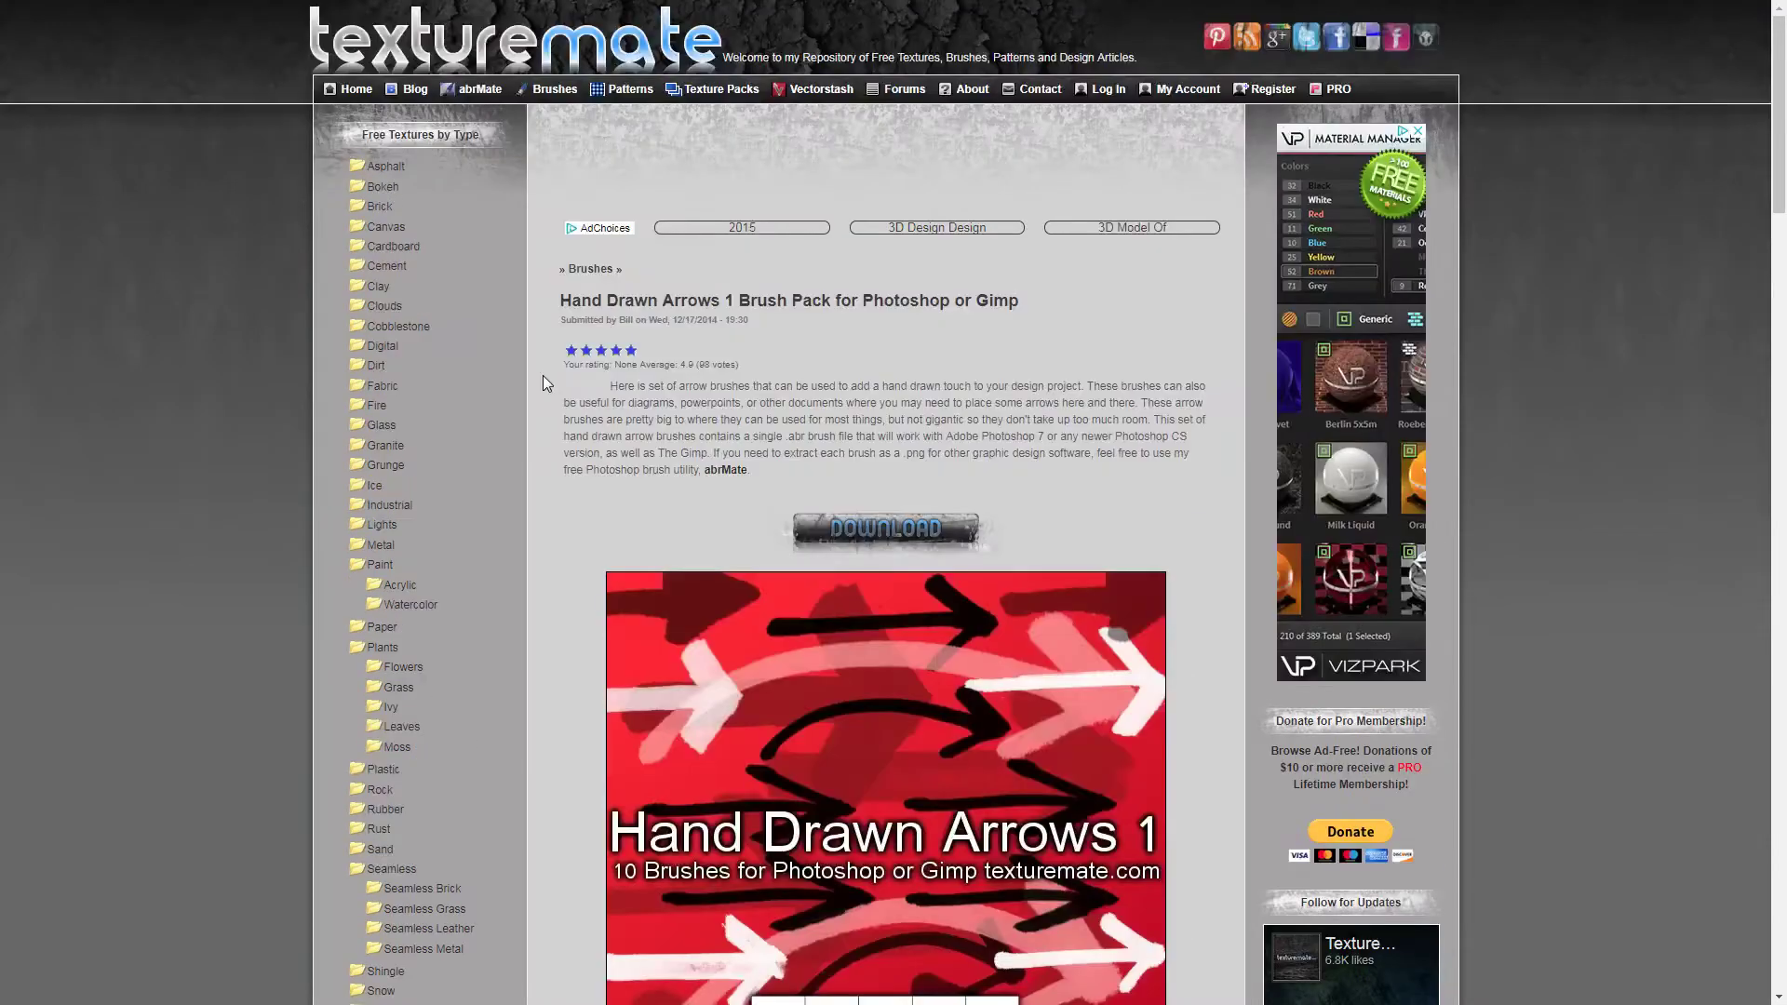
scroll(602, 408, "down", 3)
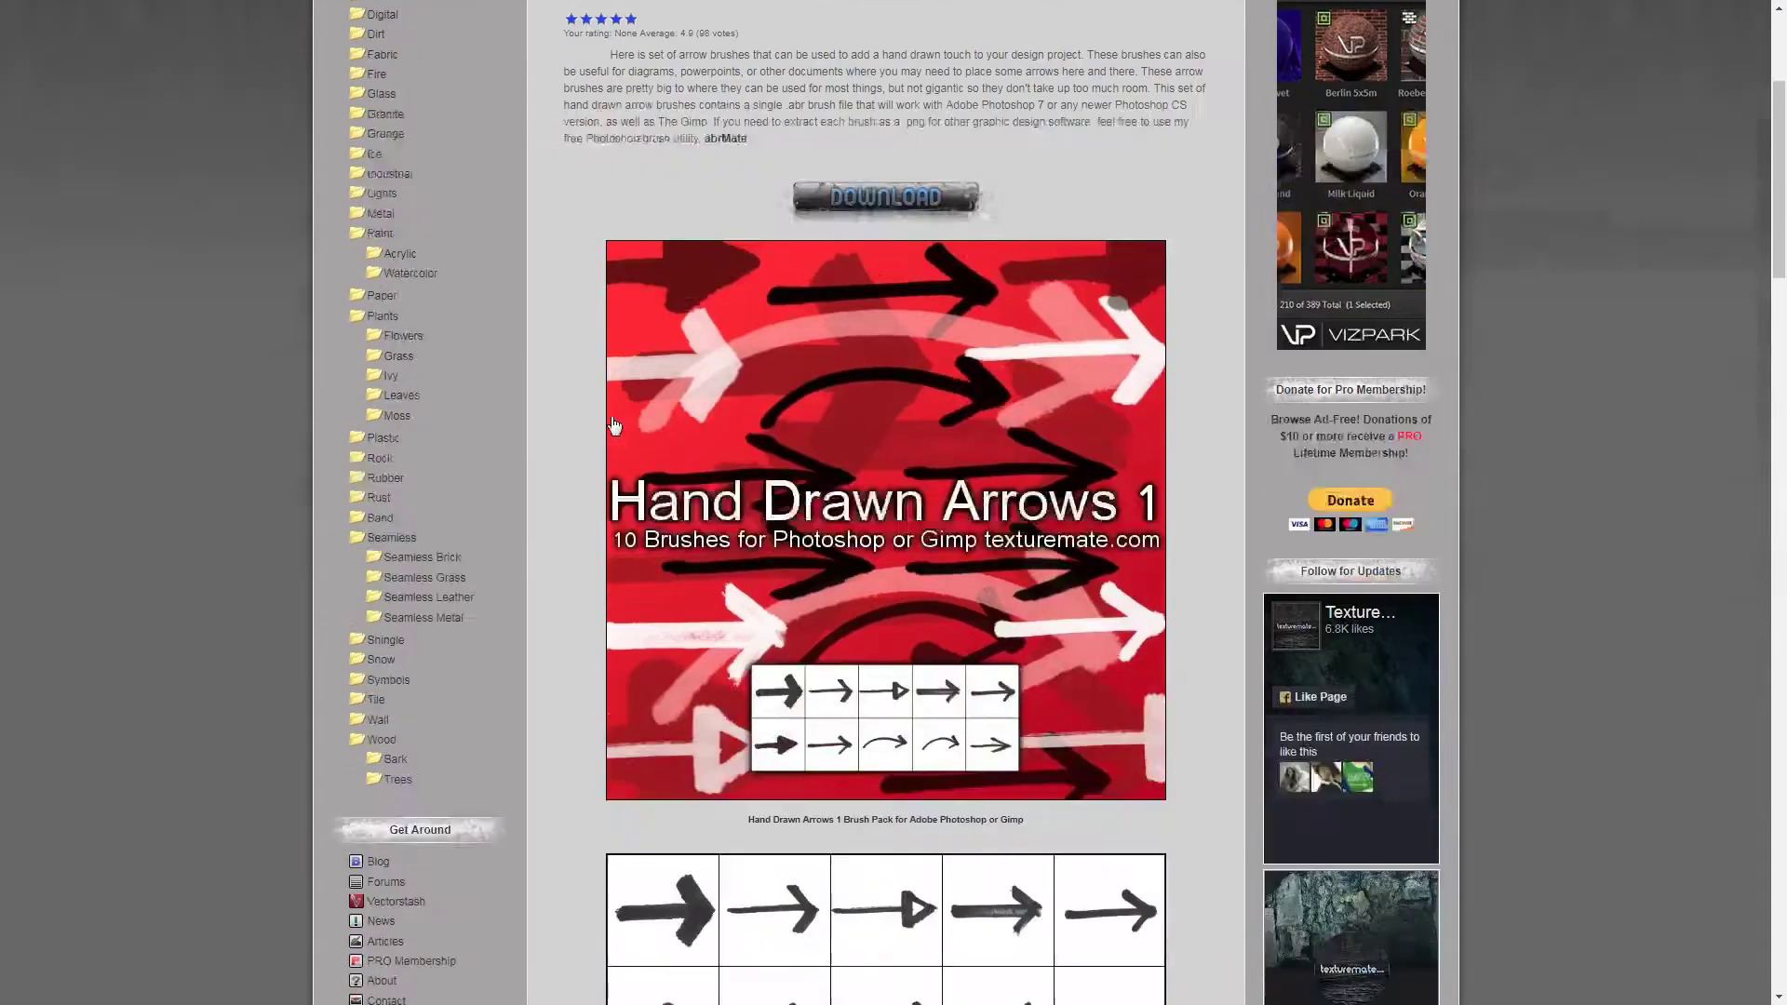
scroll(602, 409, "down", 2)
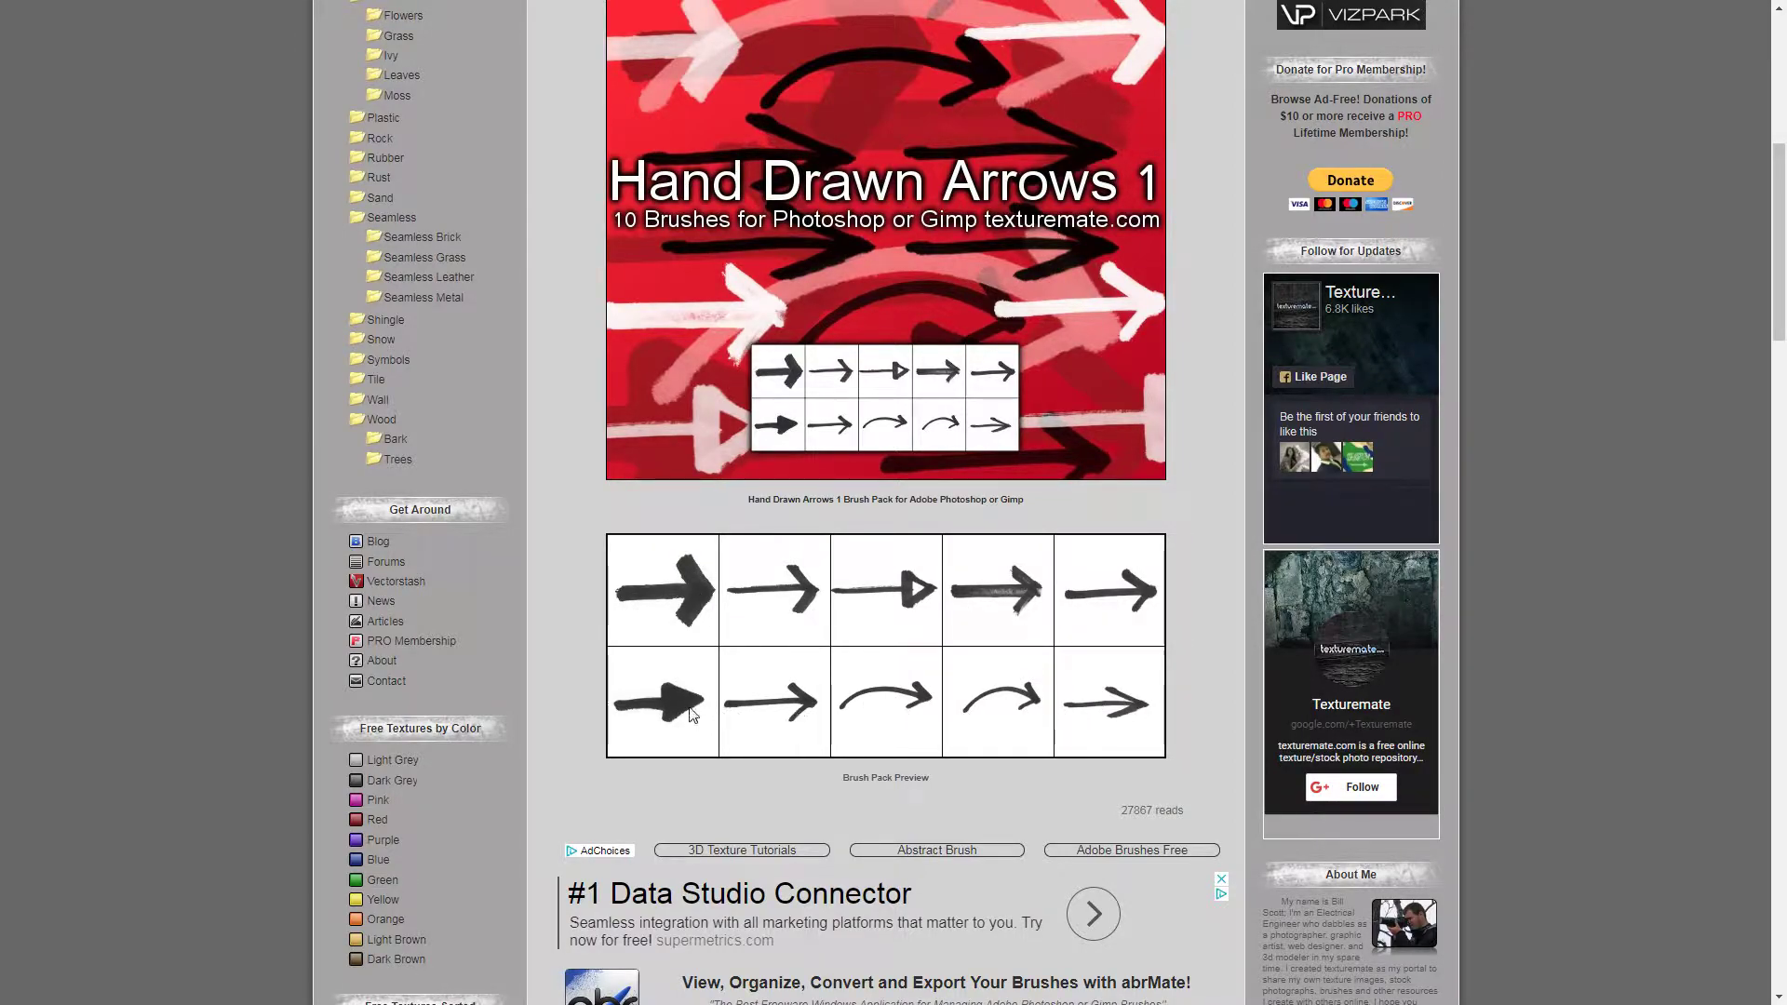
scroll(724, 657, "up", 3)
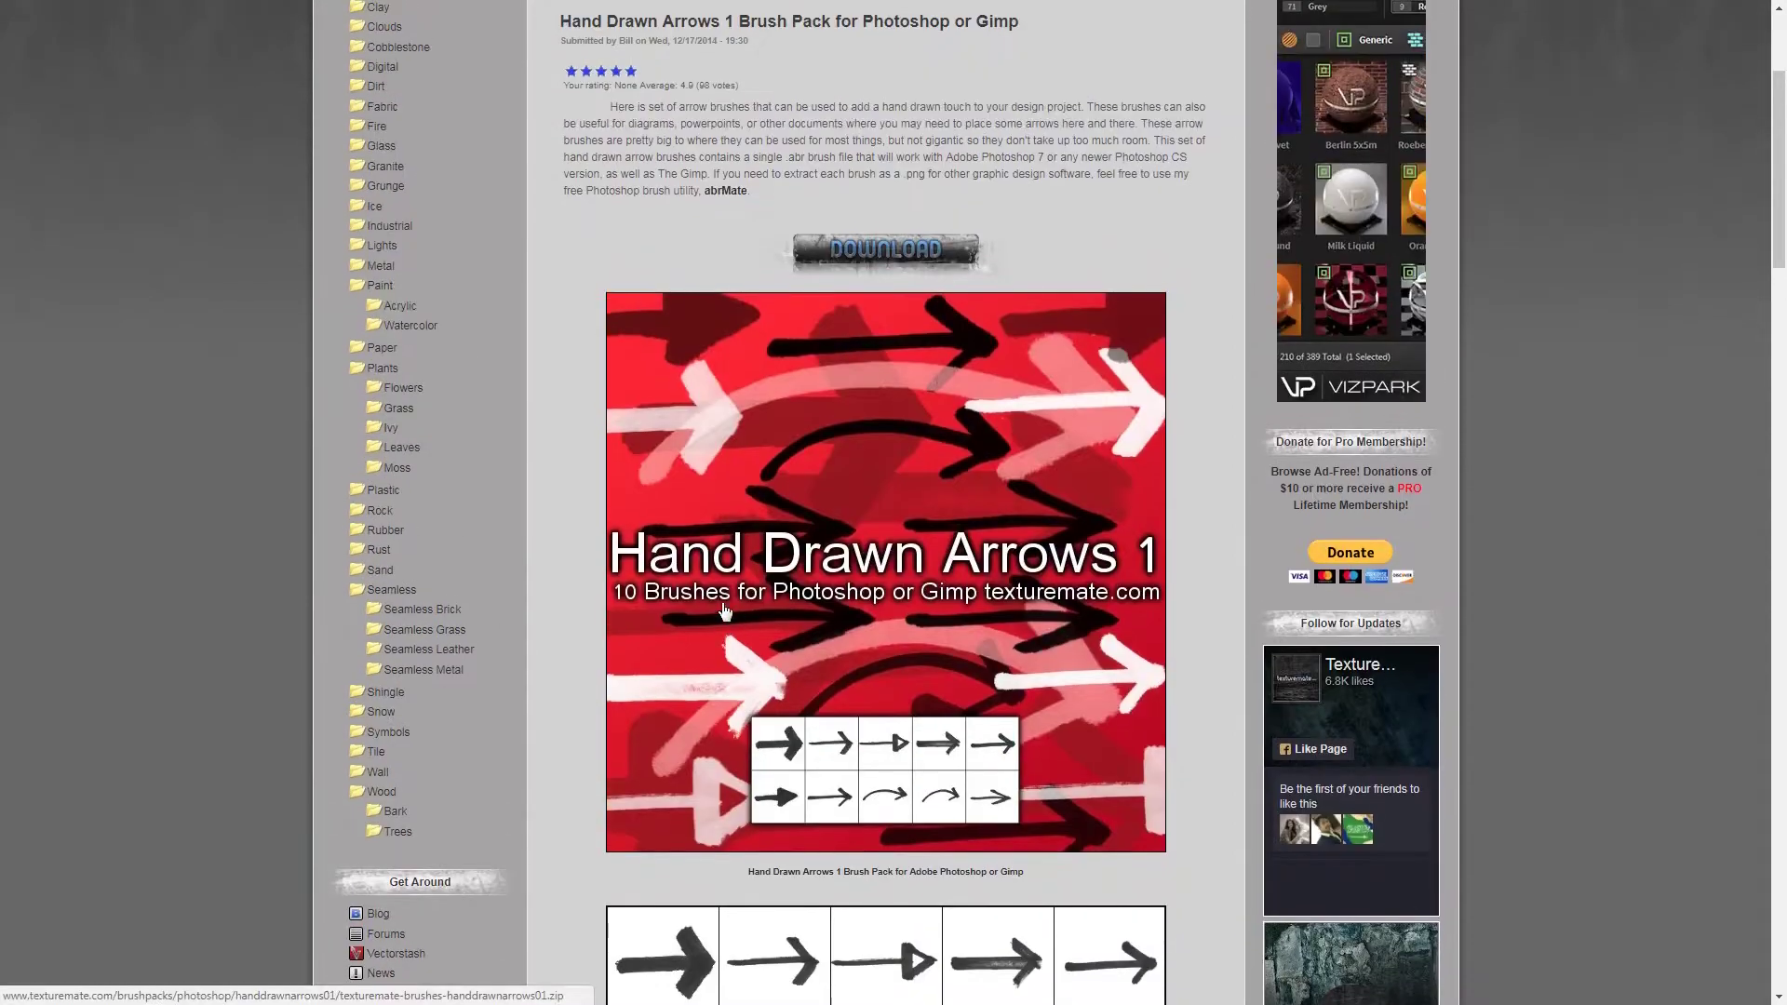
left_click(856, 260)
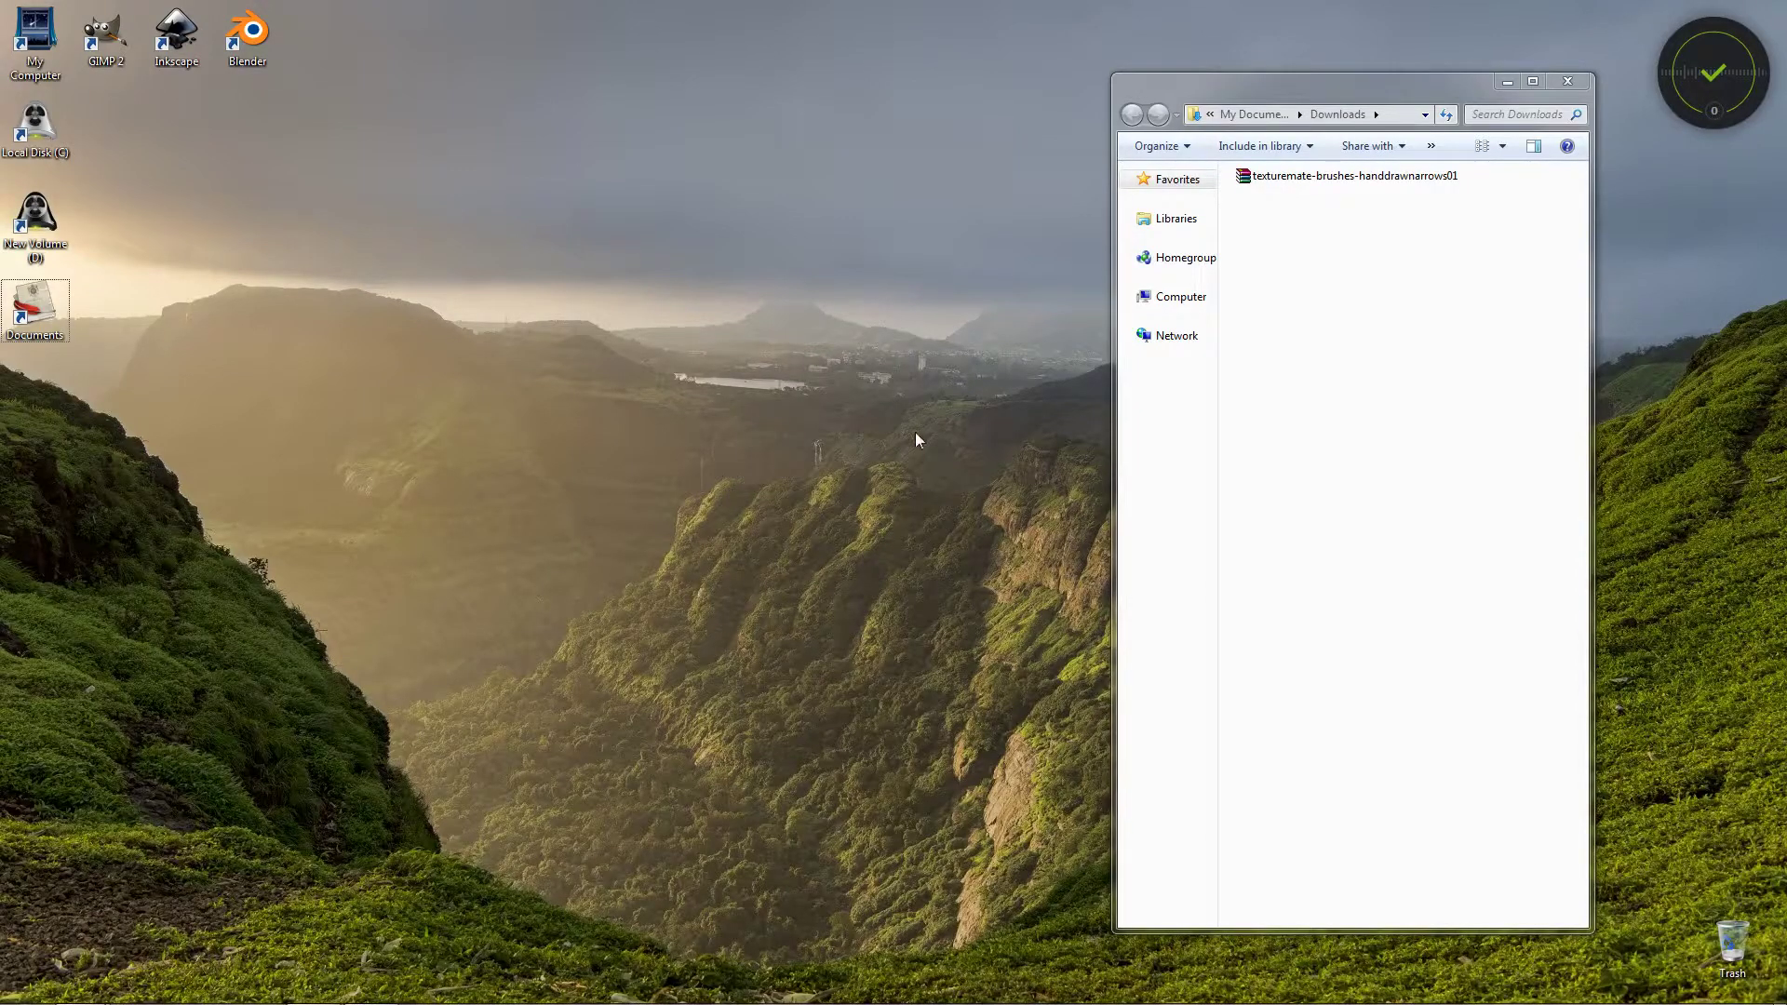
Extract the archive into Downloads with 7-Zip, then select the preview image and .abr file
right_click(1327, 186)
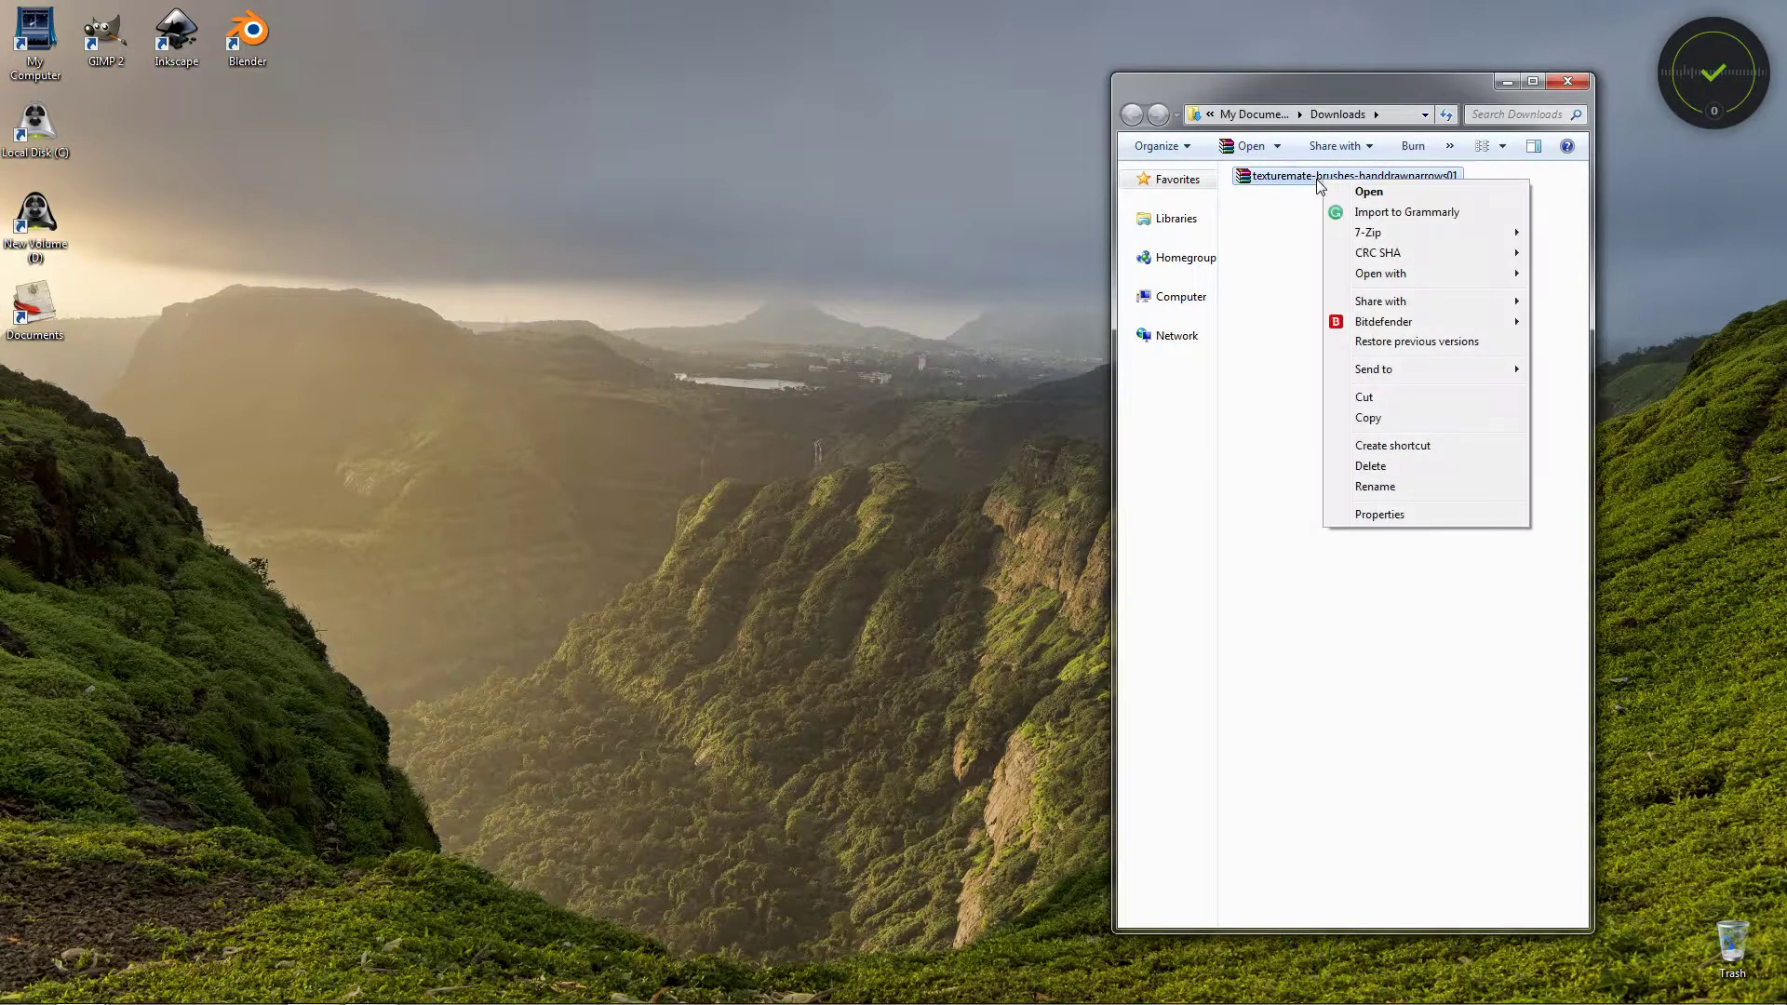
mouse_move(1422, 231)
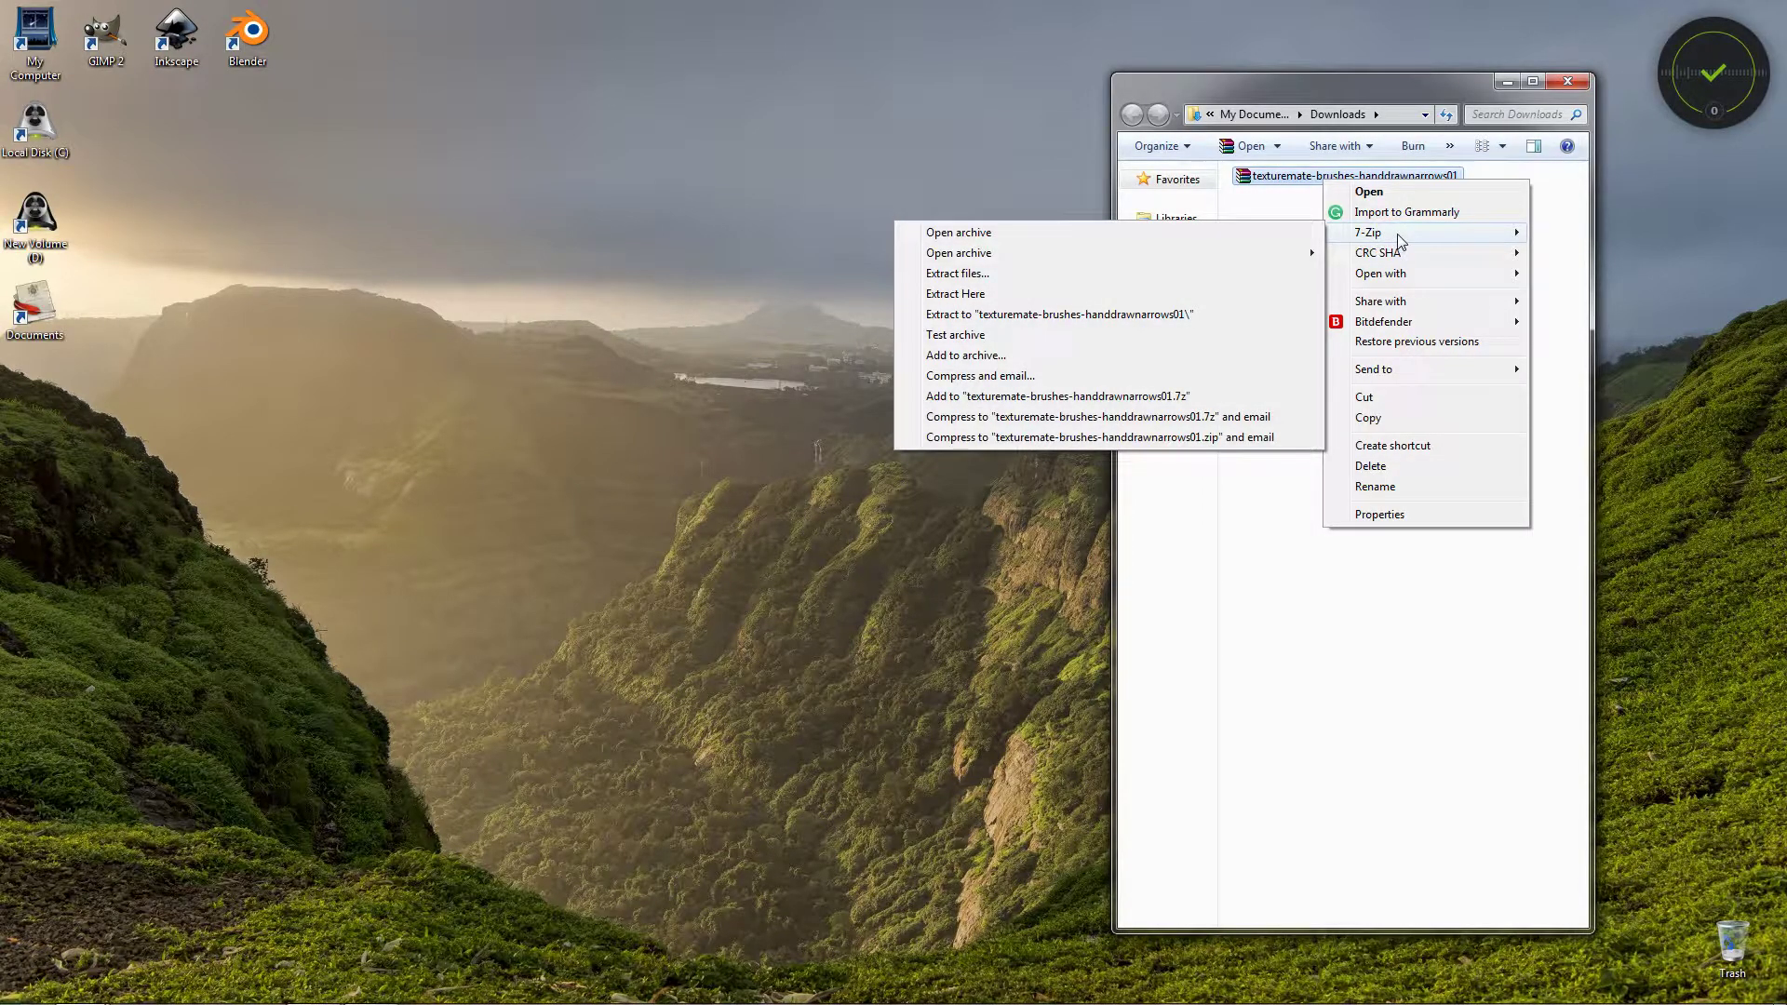
left_click(988, 294)
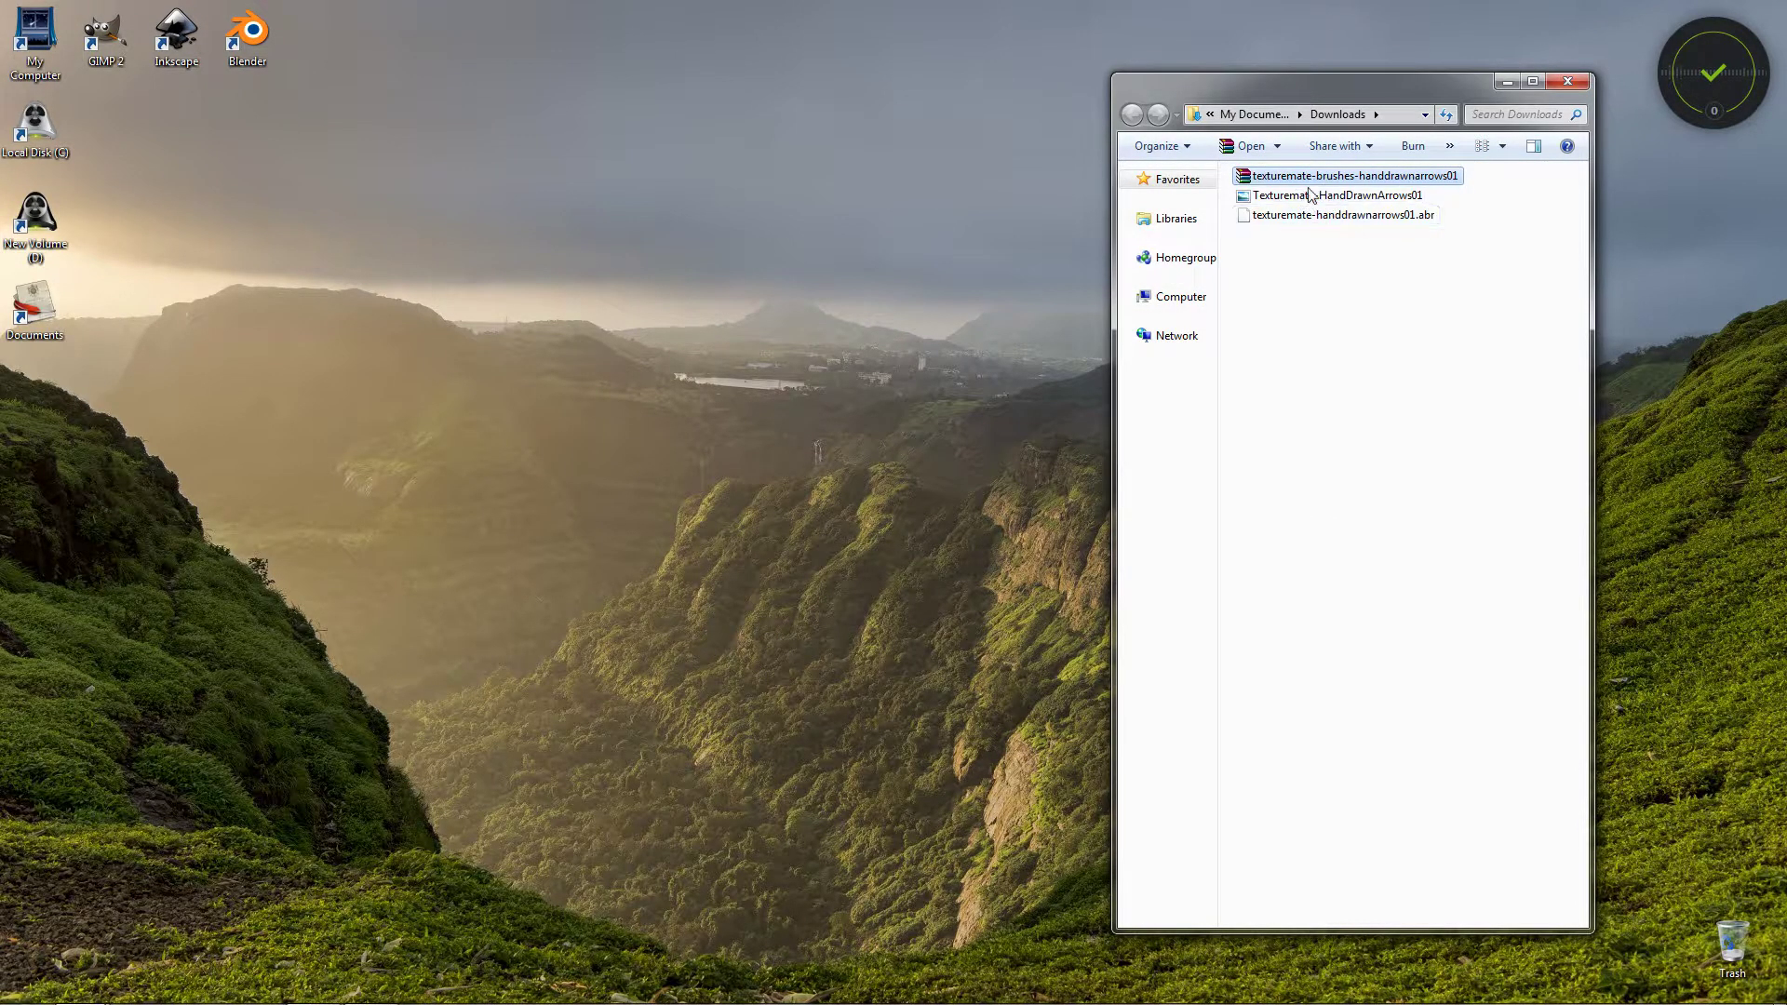
left_click(1327, 196)
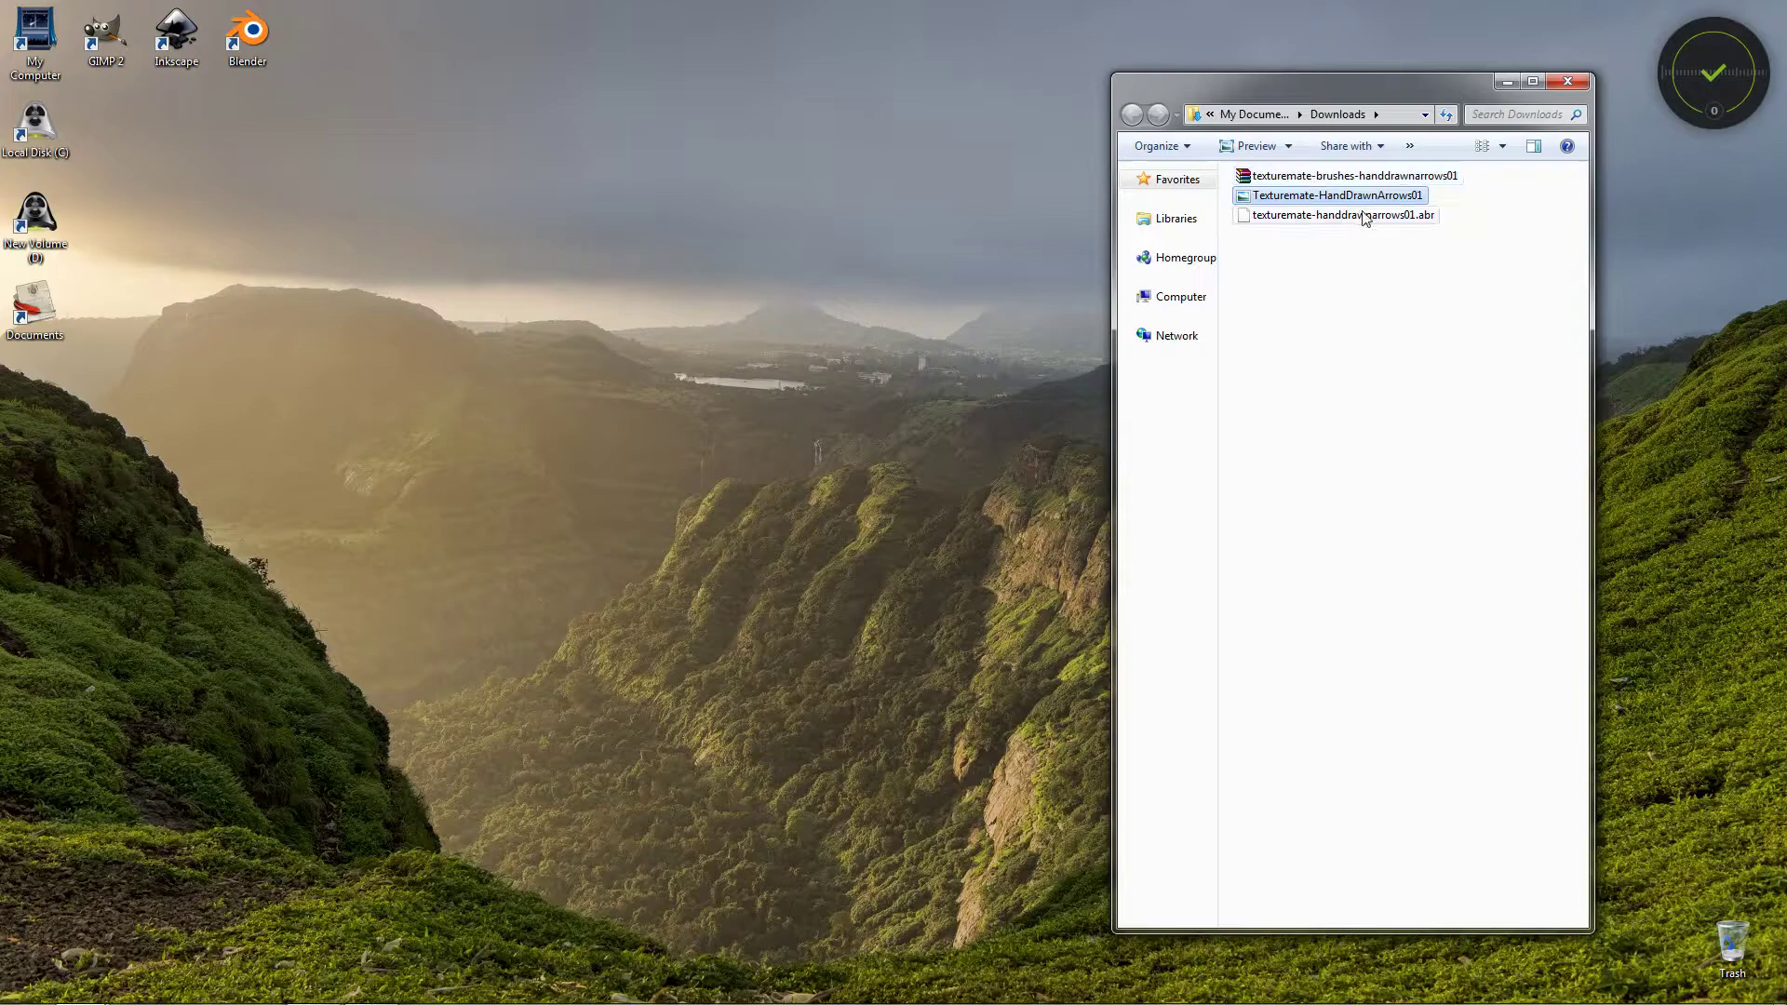
left_click(1330, 216)
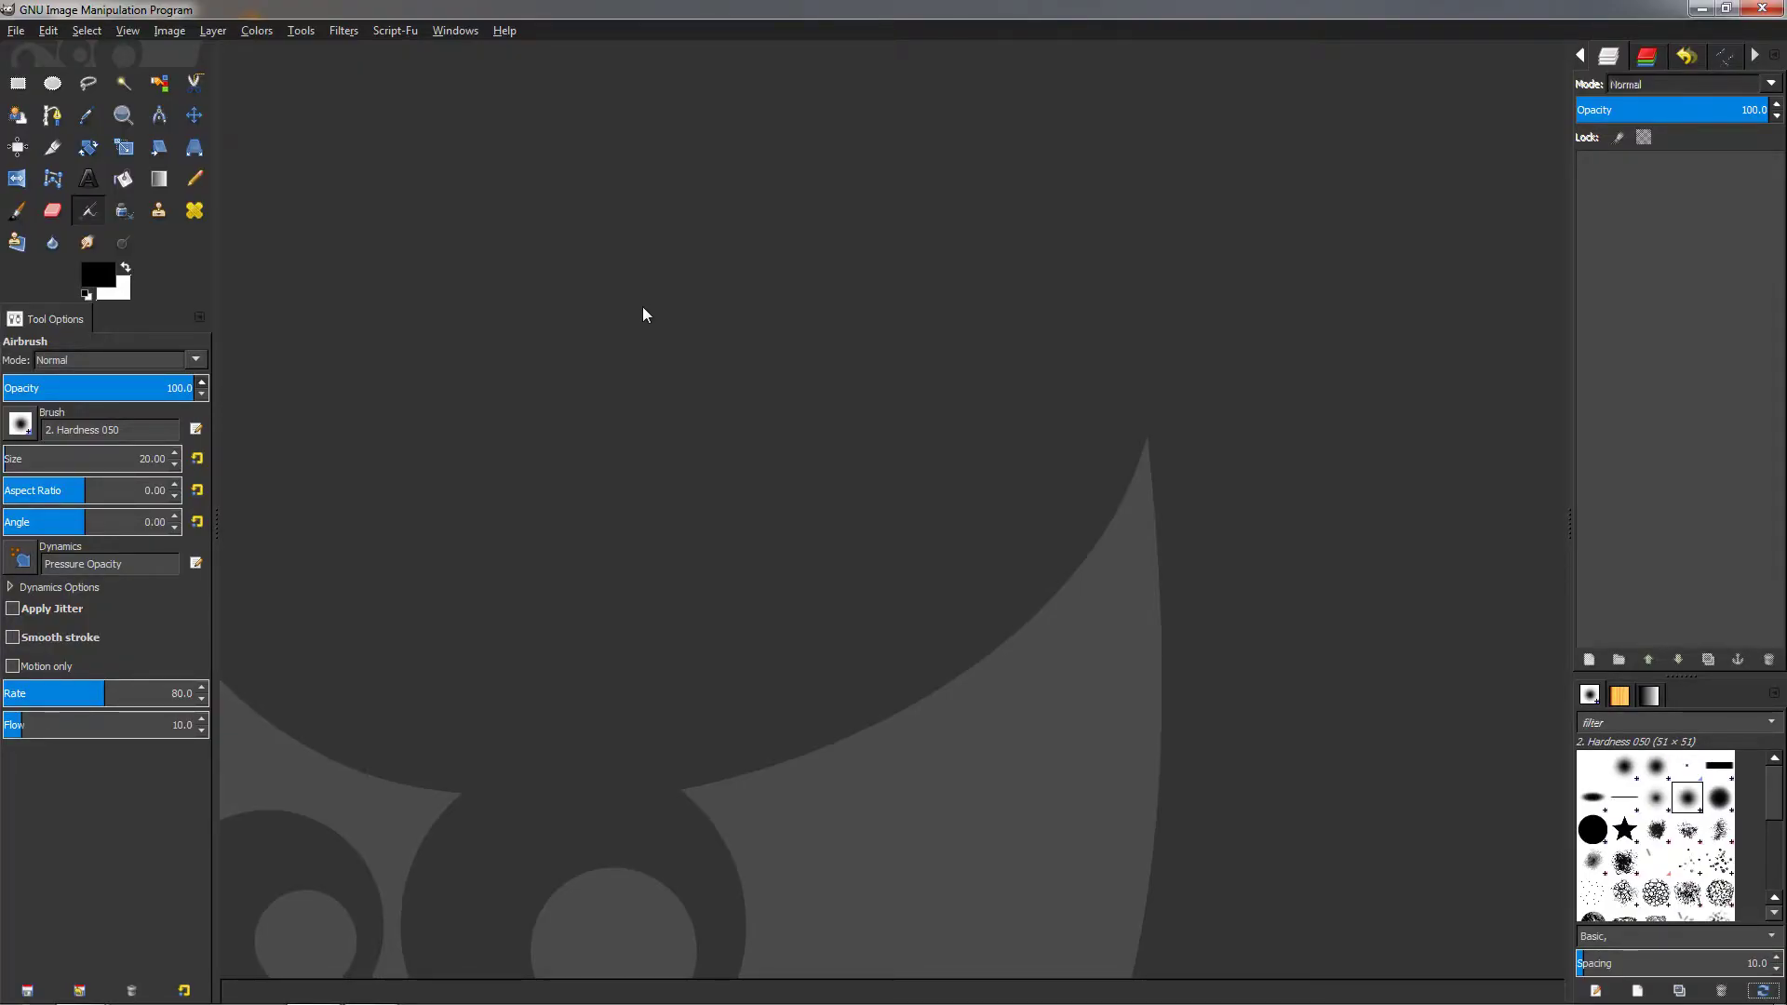
Select the brushes path C:\Program Files\GIMP 2\share\gimp\2.0\brushes in Preferences > Folders, then cancel
left_click(50, 30)
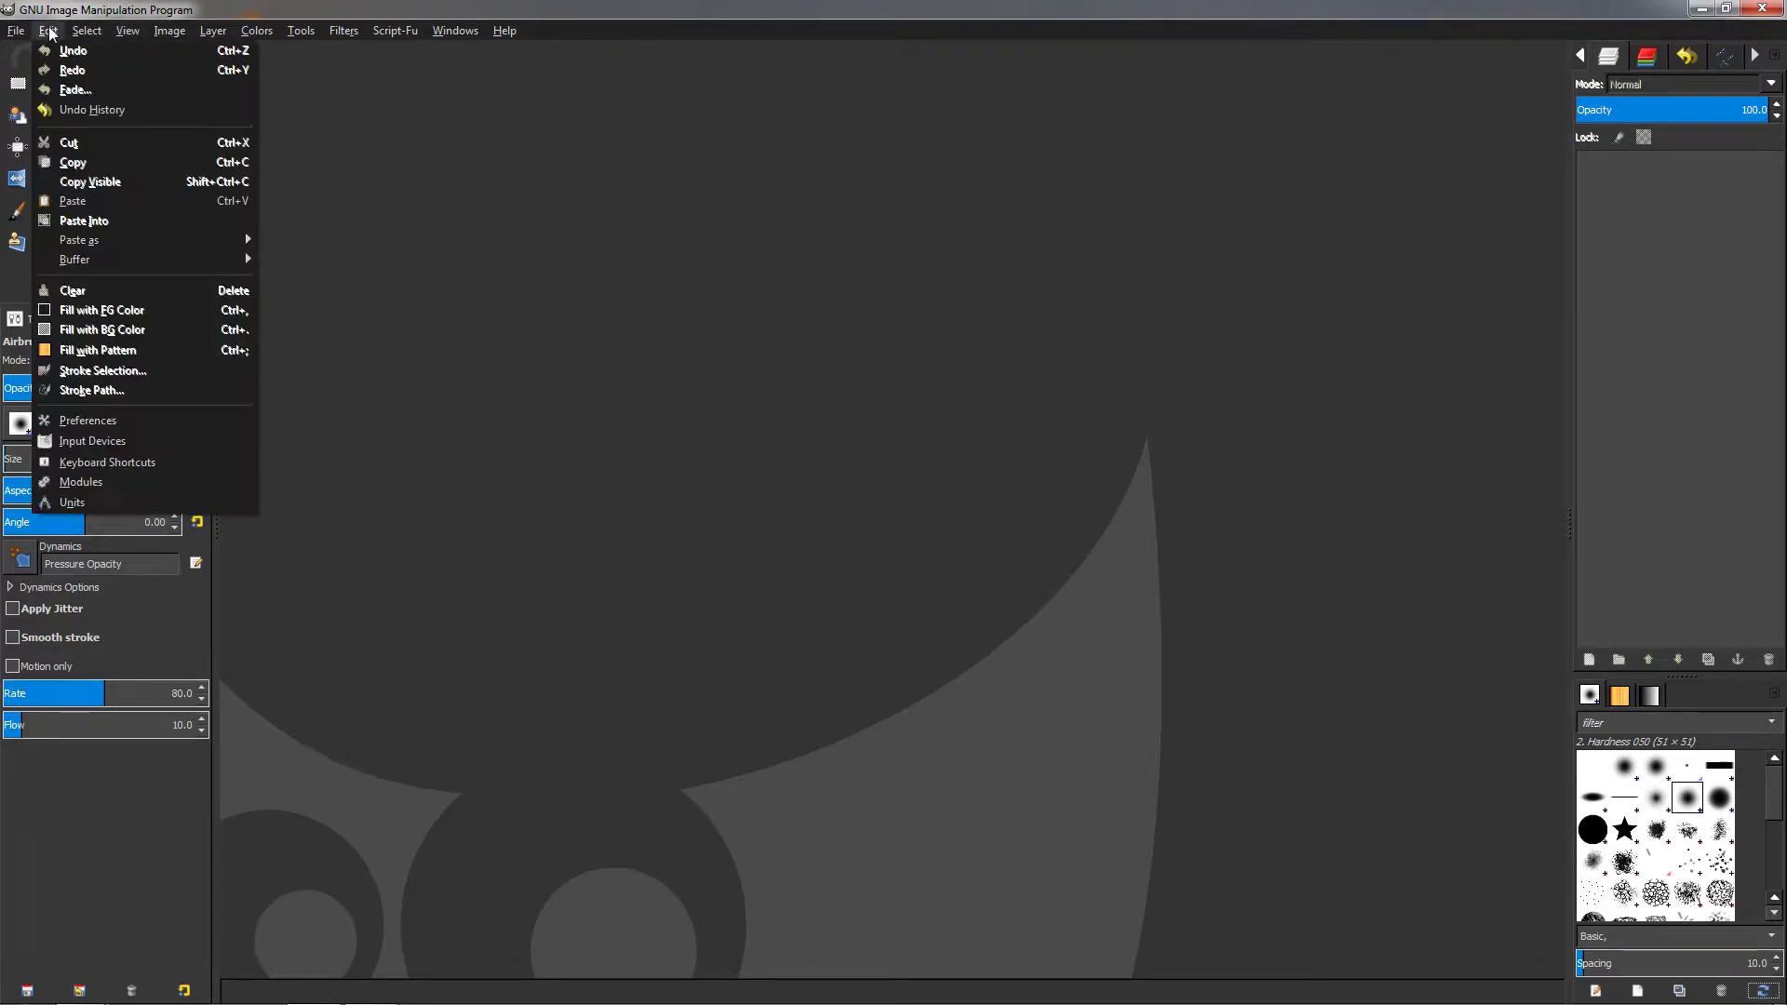
left_click(112, 420)
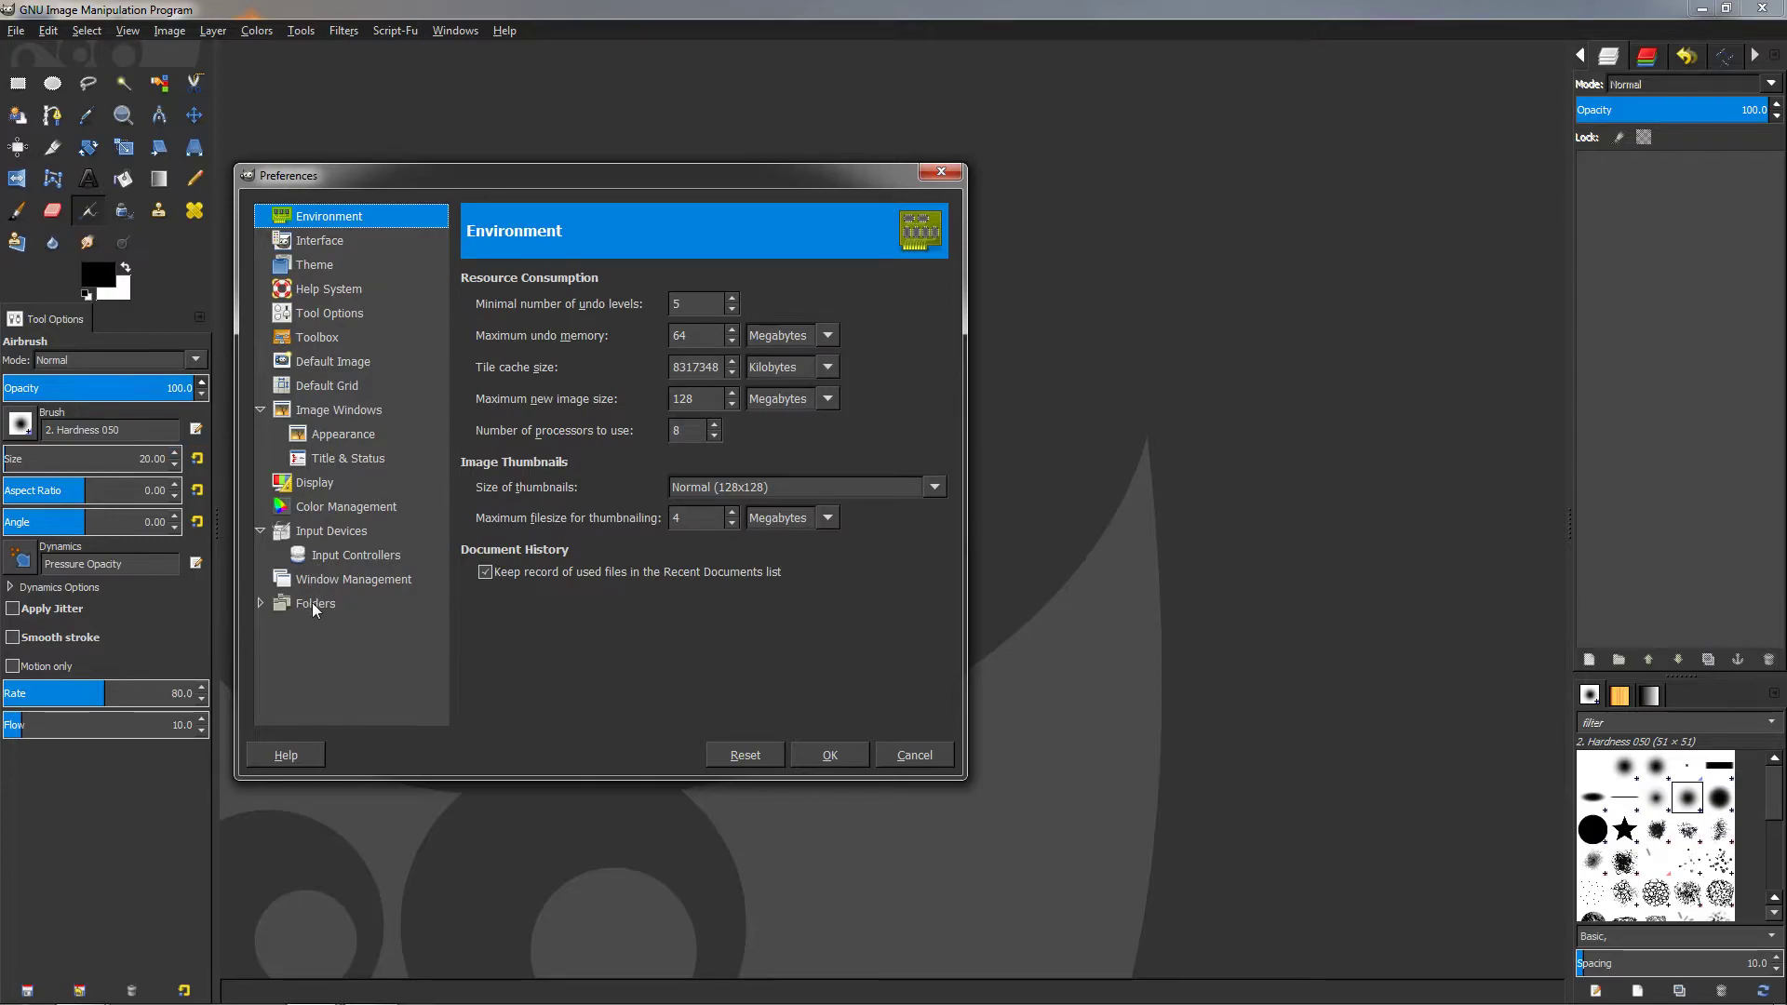
left_click(262, 601)
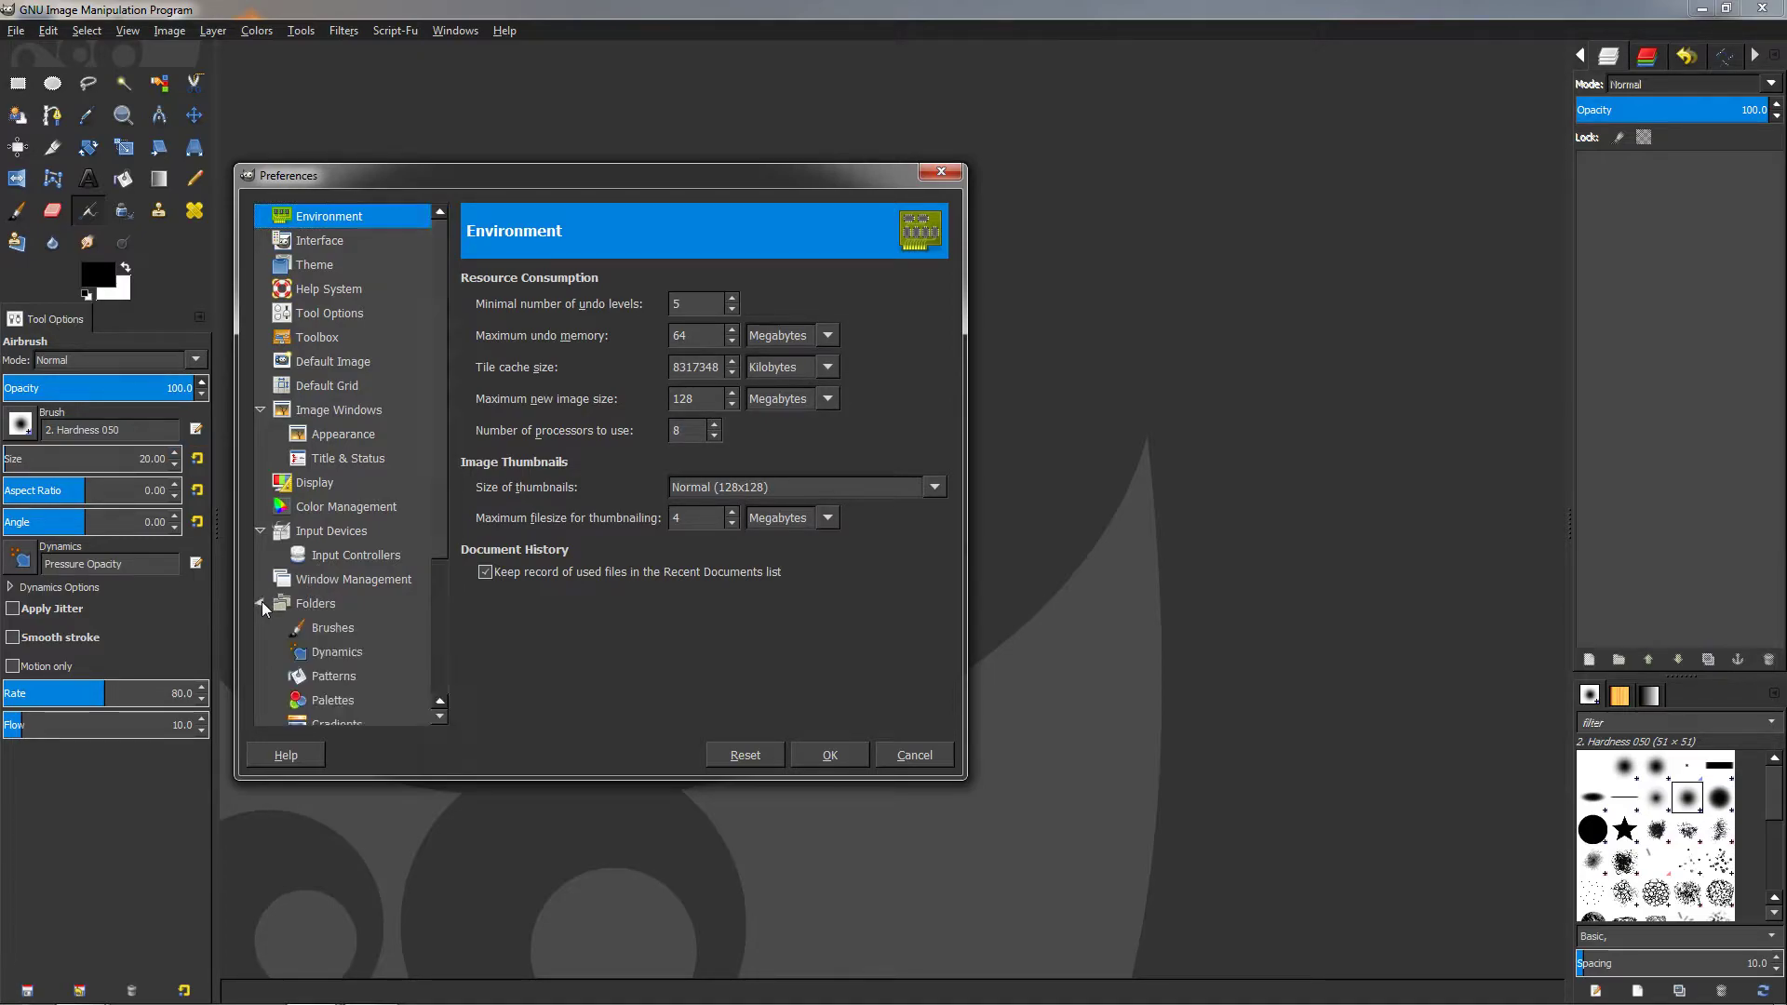
left_click(329, 626)
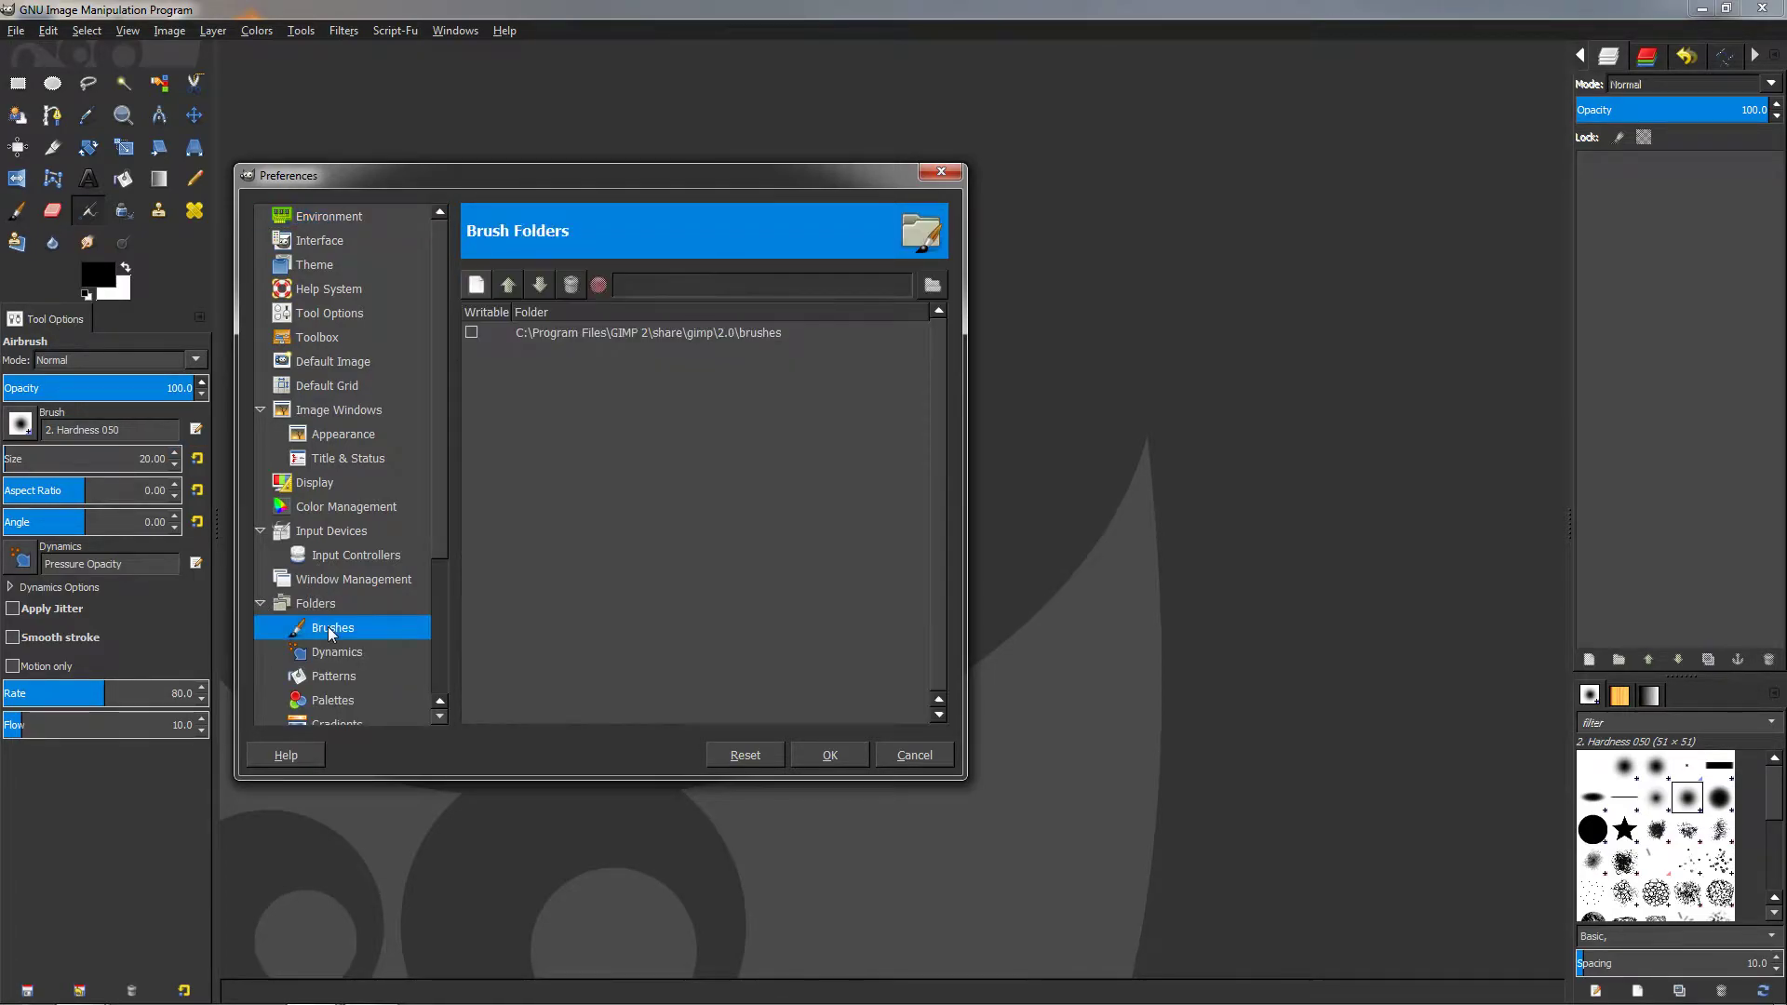
left_click(643, 330)
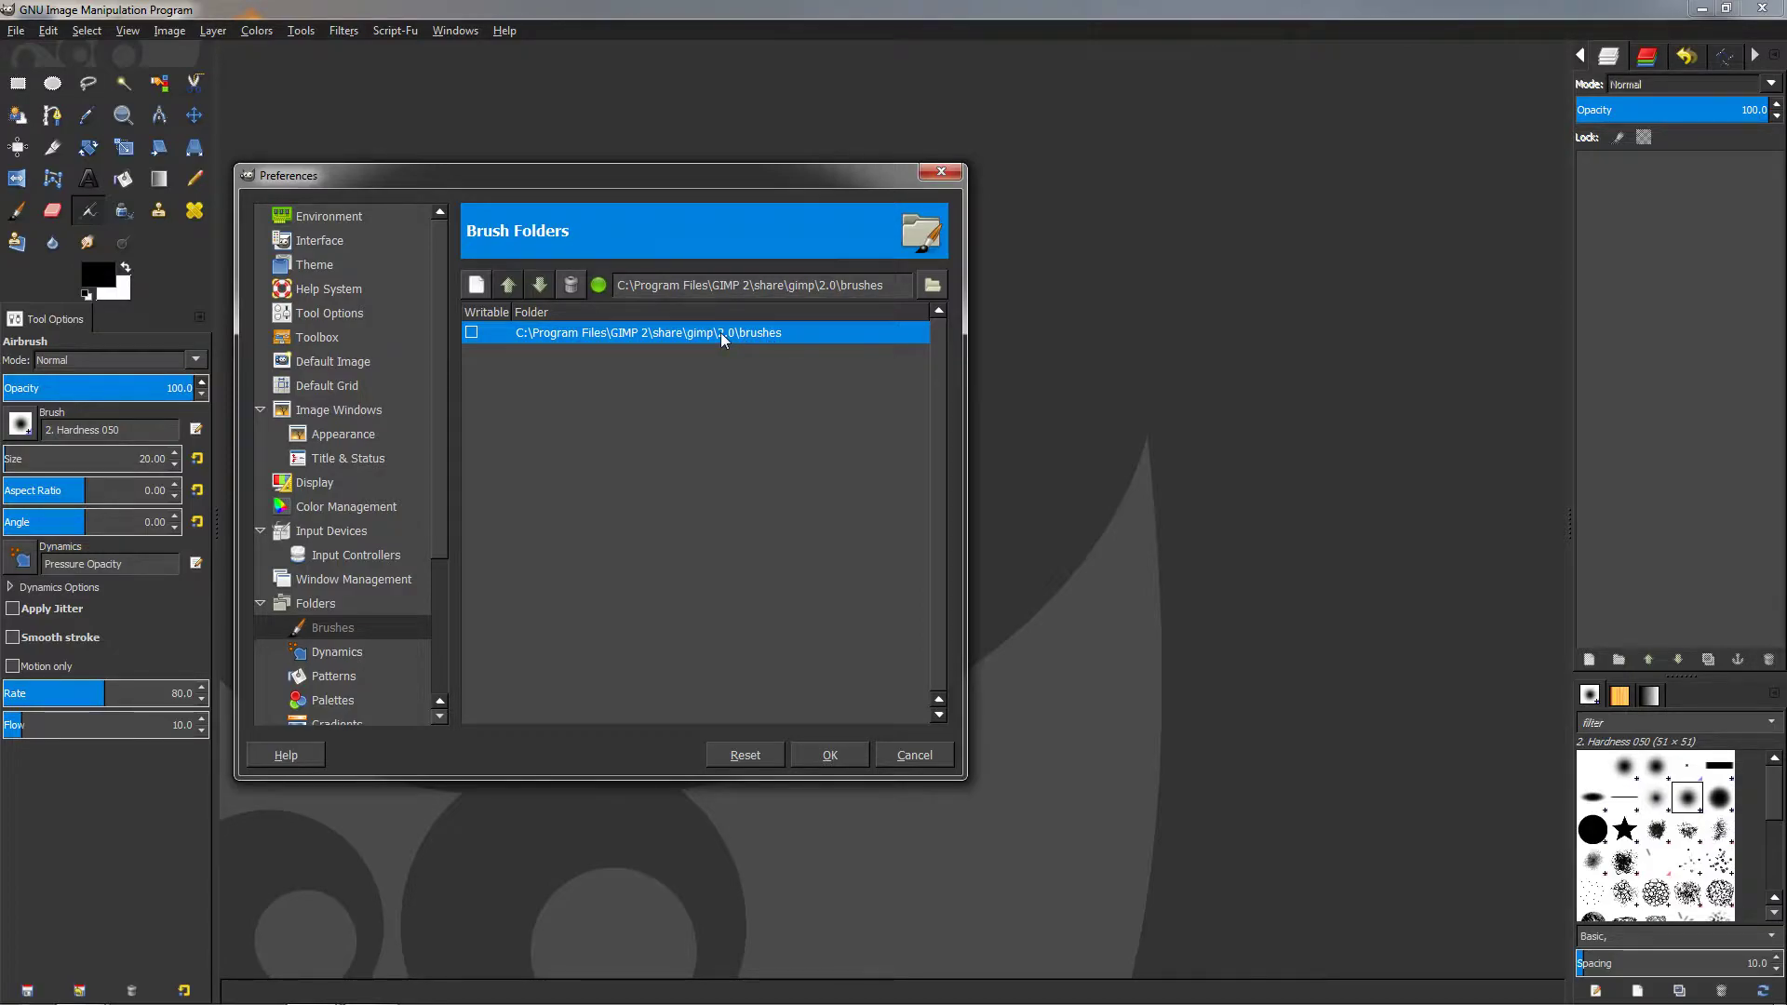
left_click(865, 287)
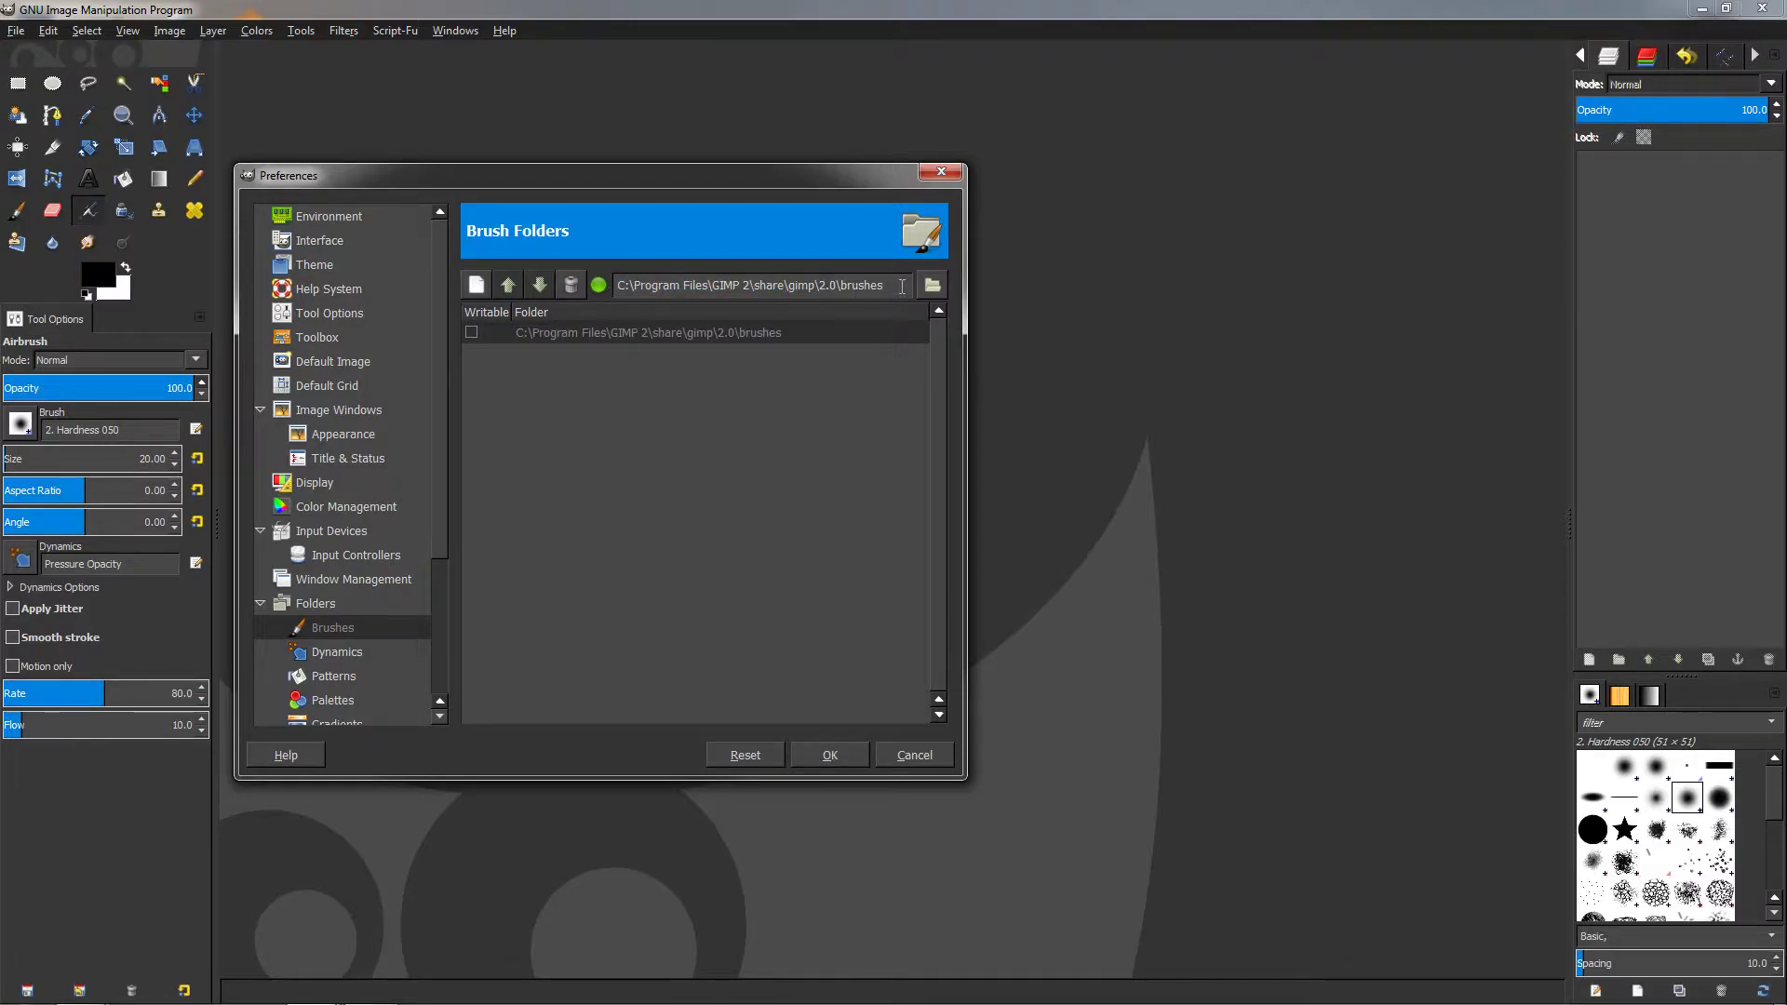
left_click_drag(901, 285, 634, 285)
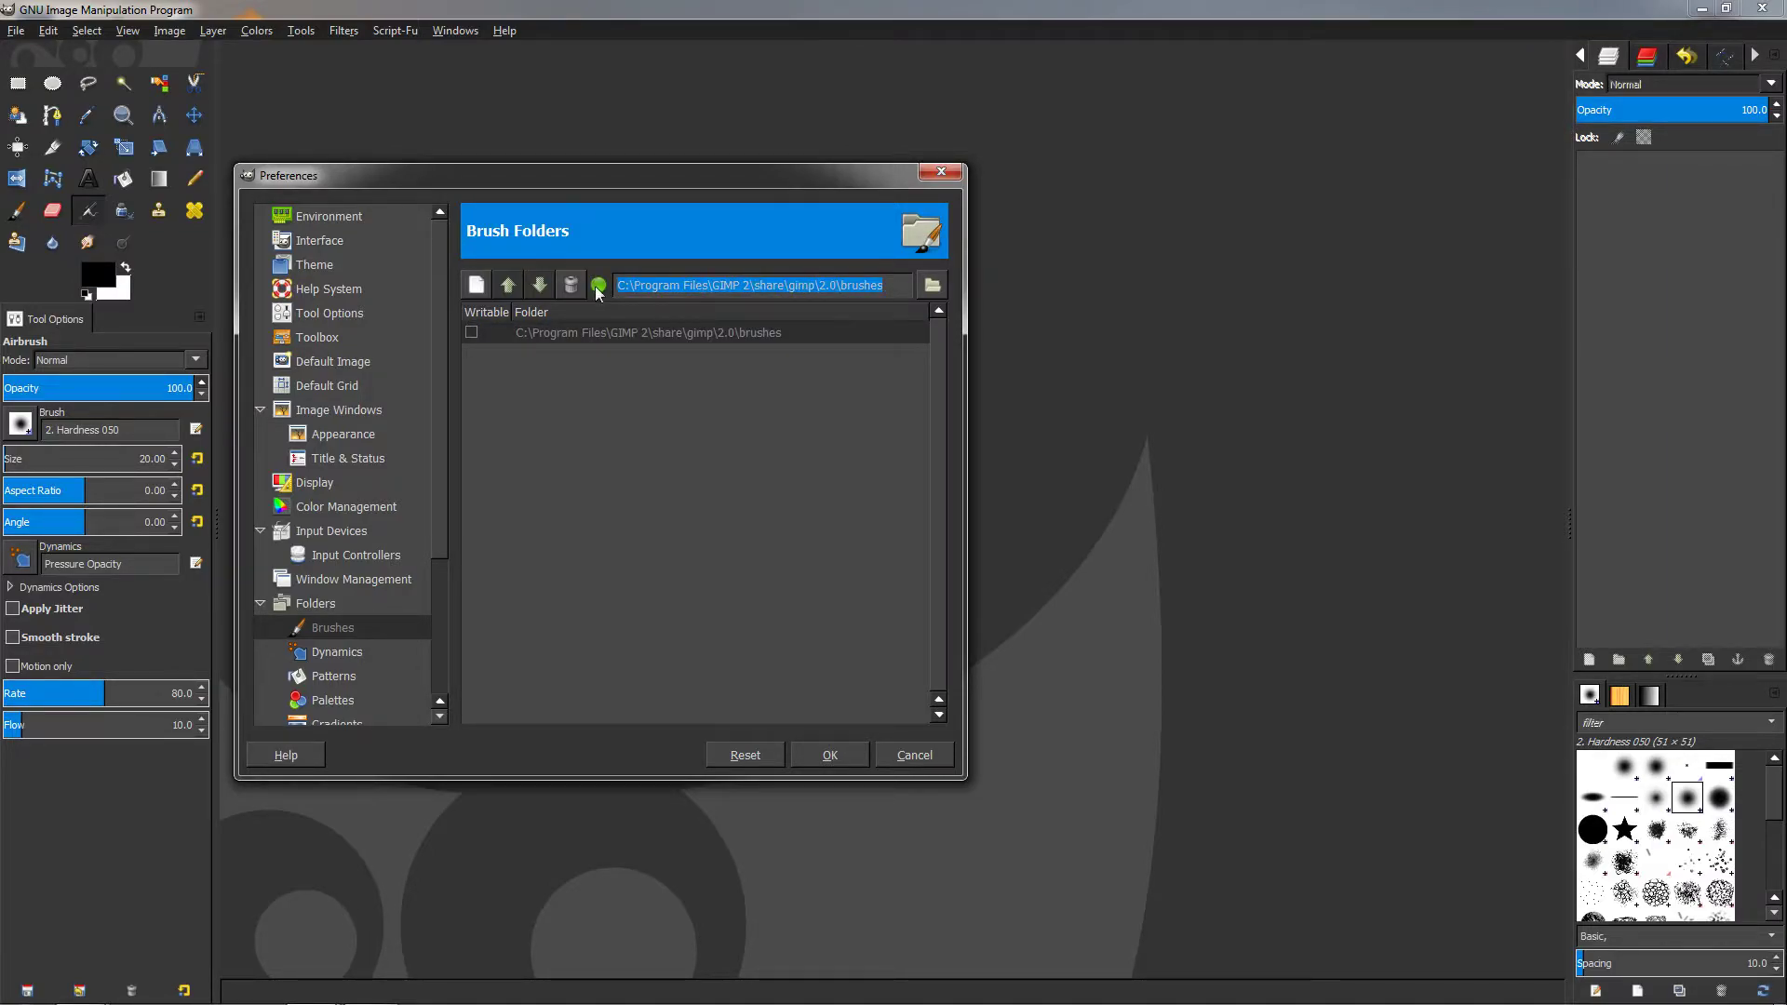
left_click(882, 763)
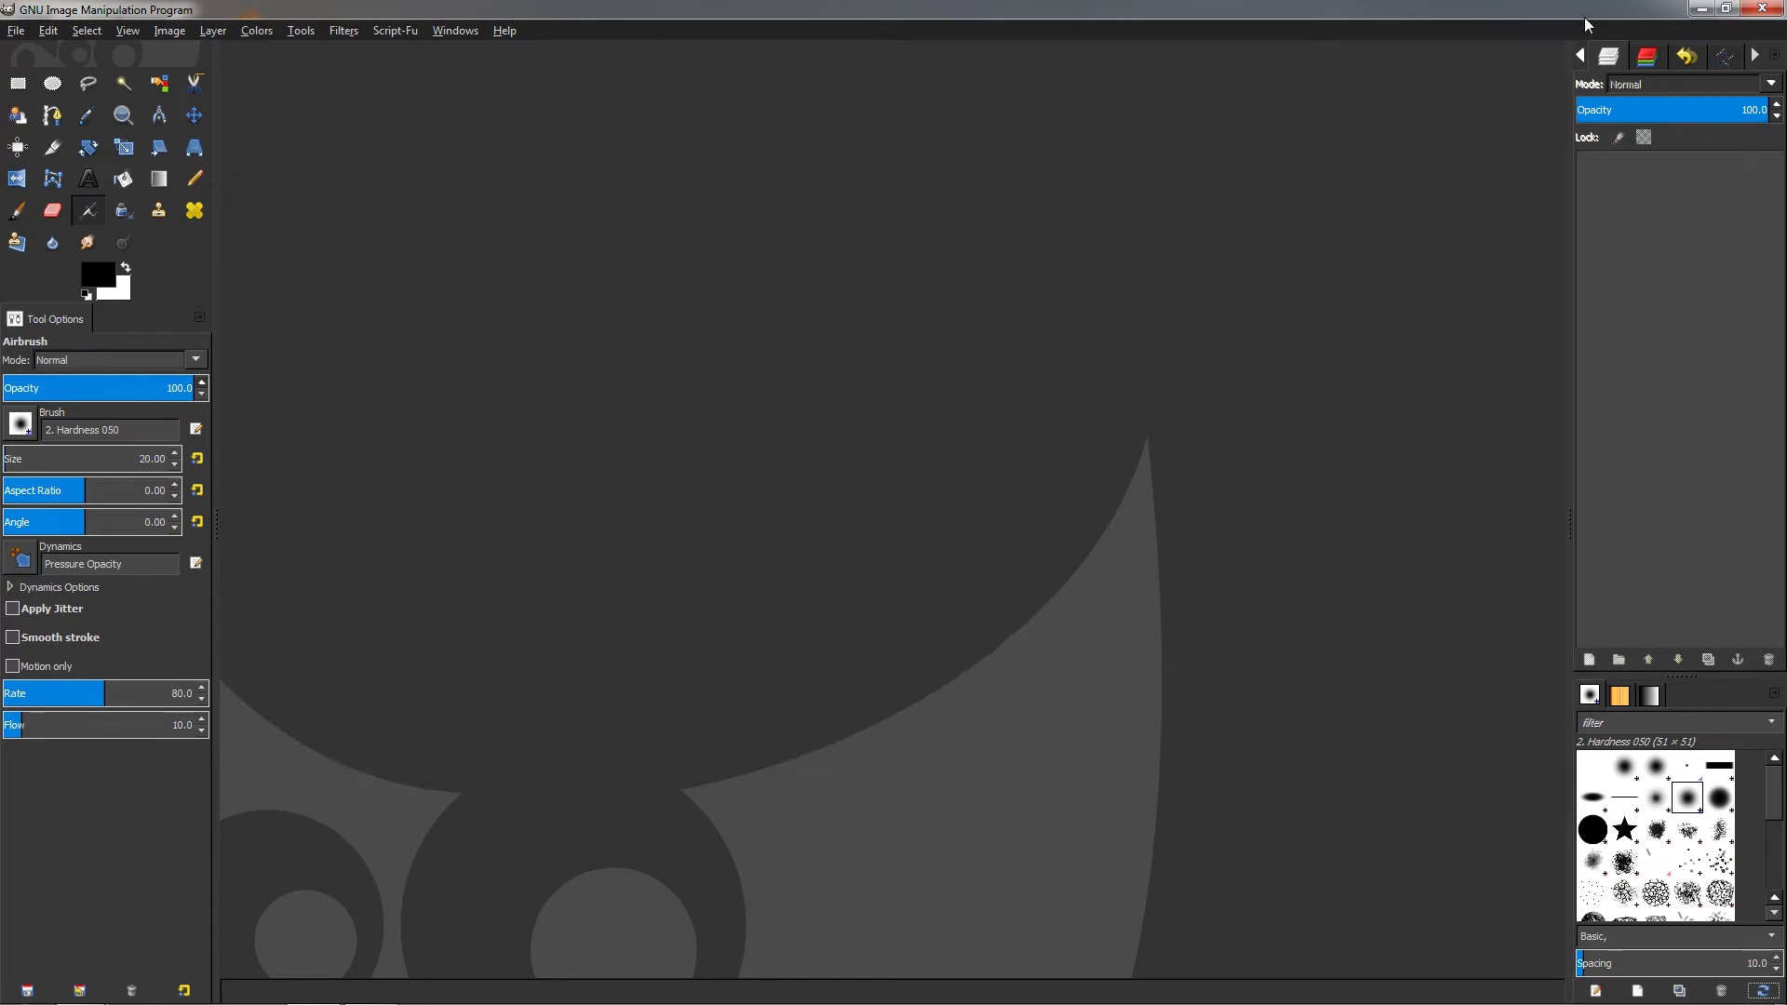
Minimize GIMP and dismiss the brushes window's address bar back to breadcrumbs
left_click(1699, 9)
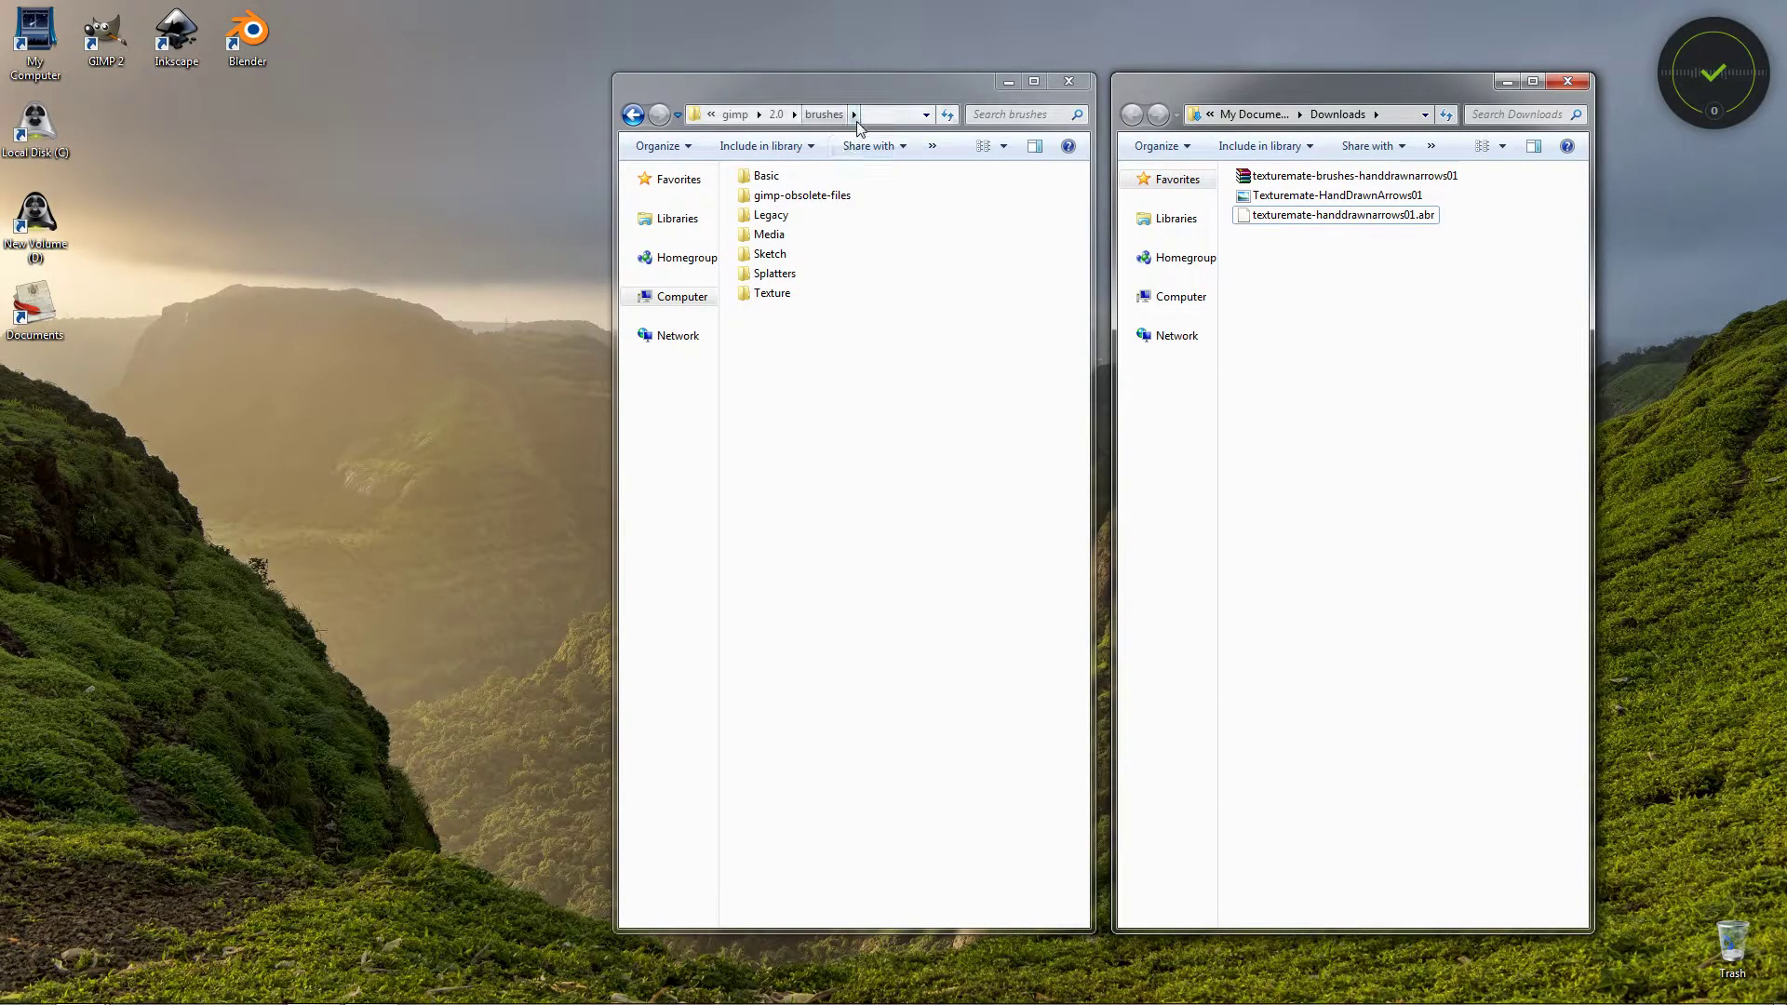
left_click(909, 121)
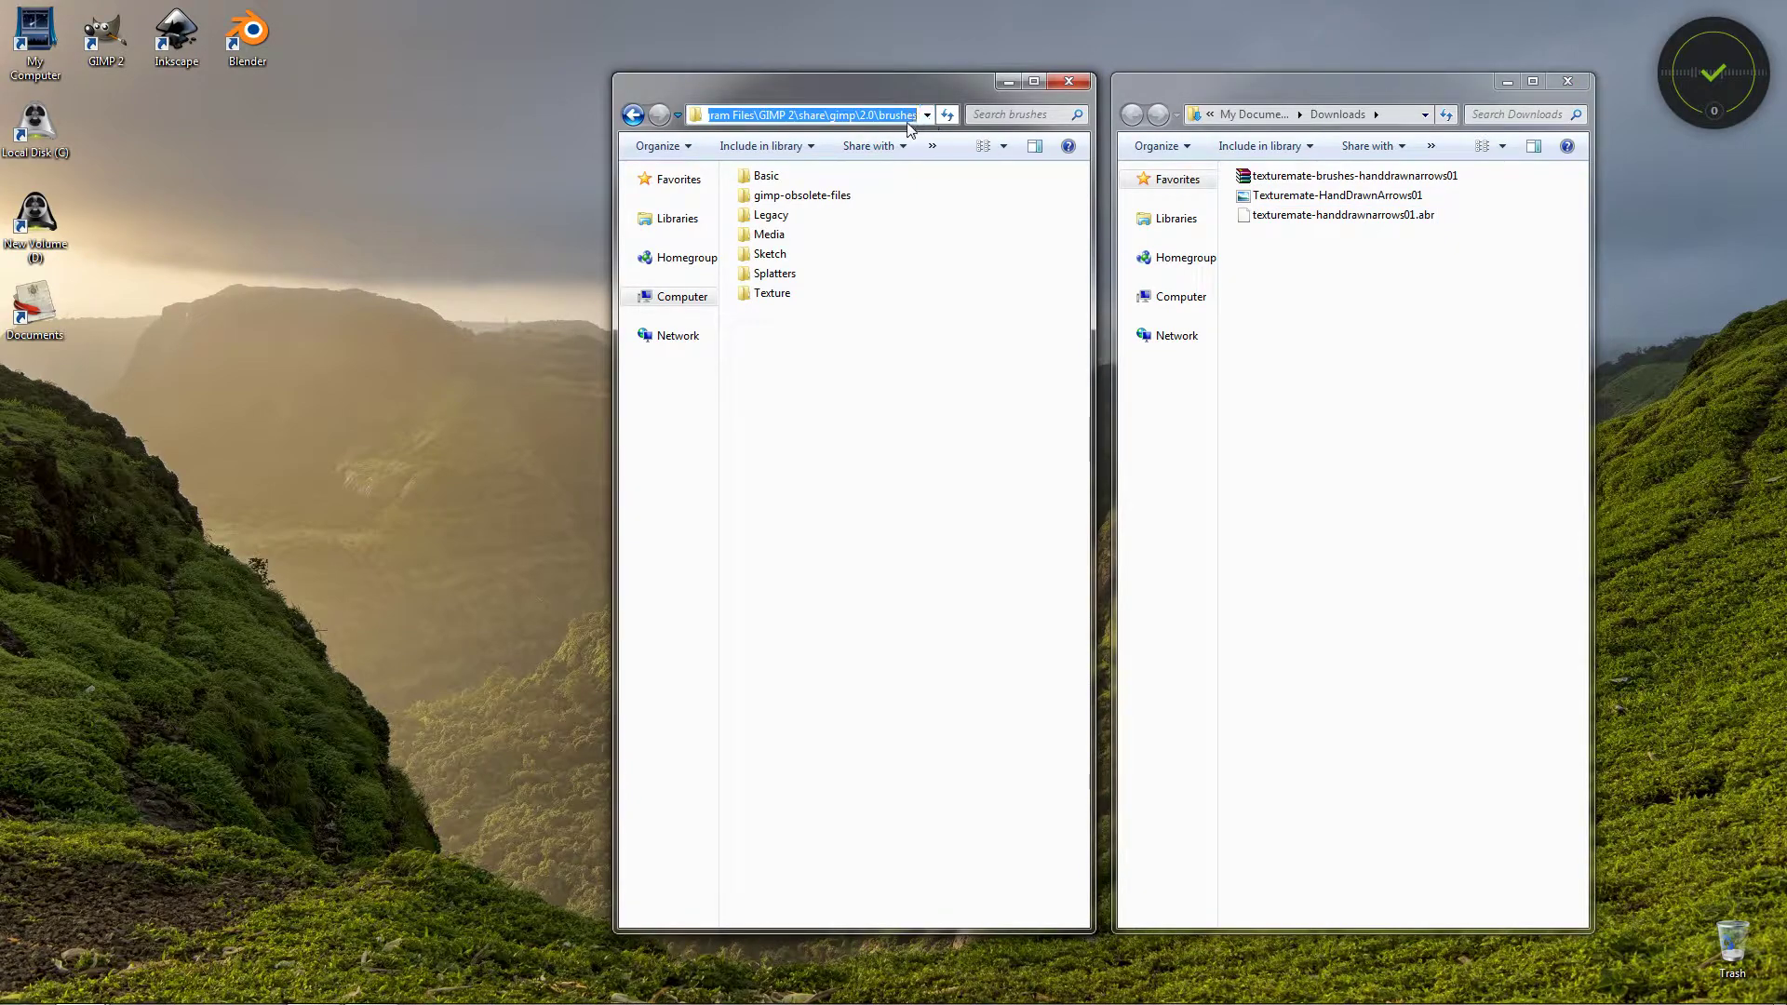
left_click(909, 123)
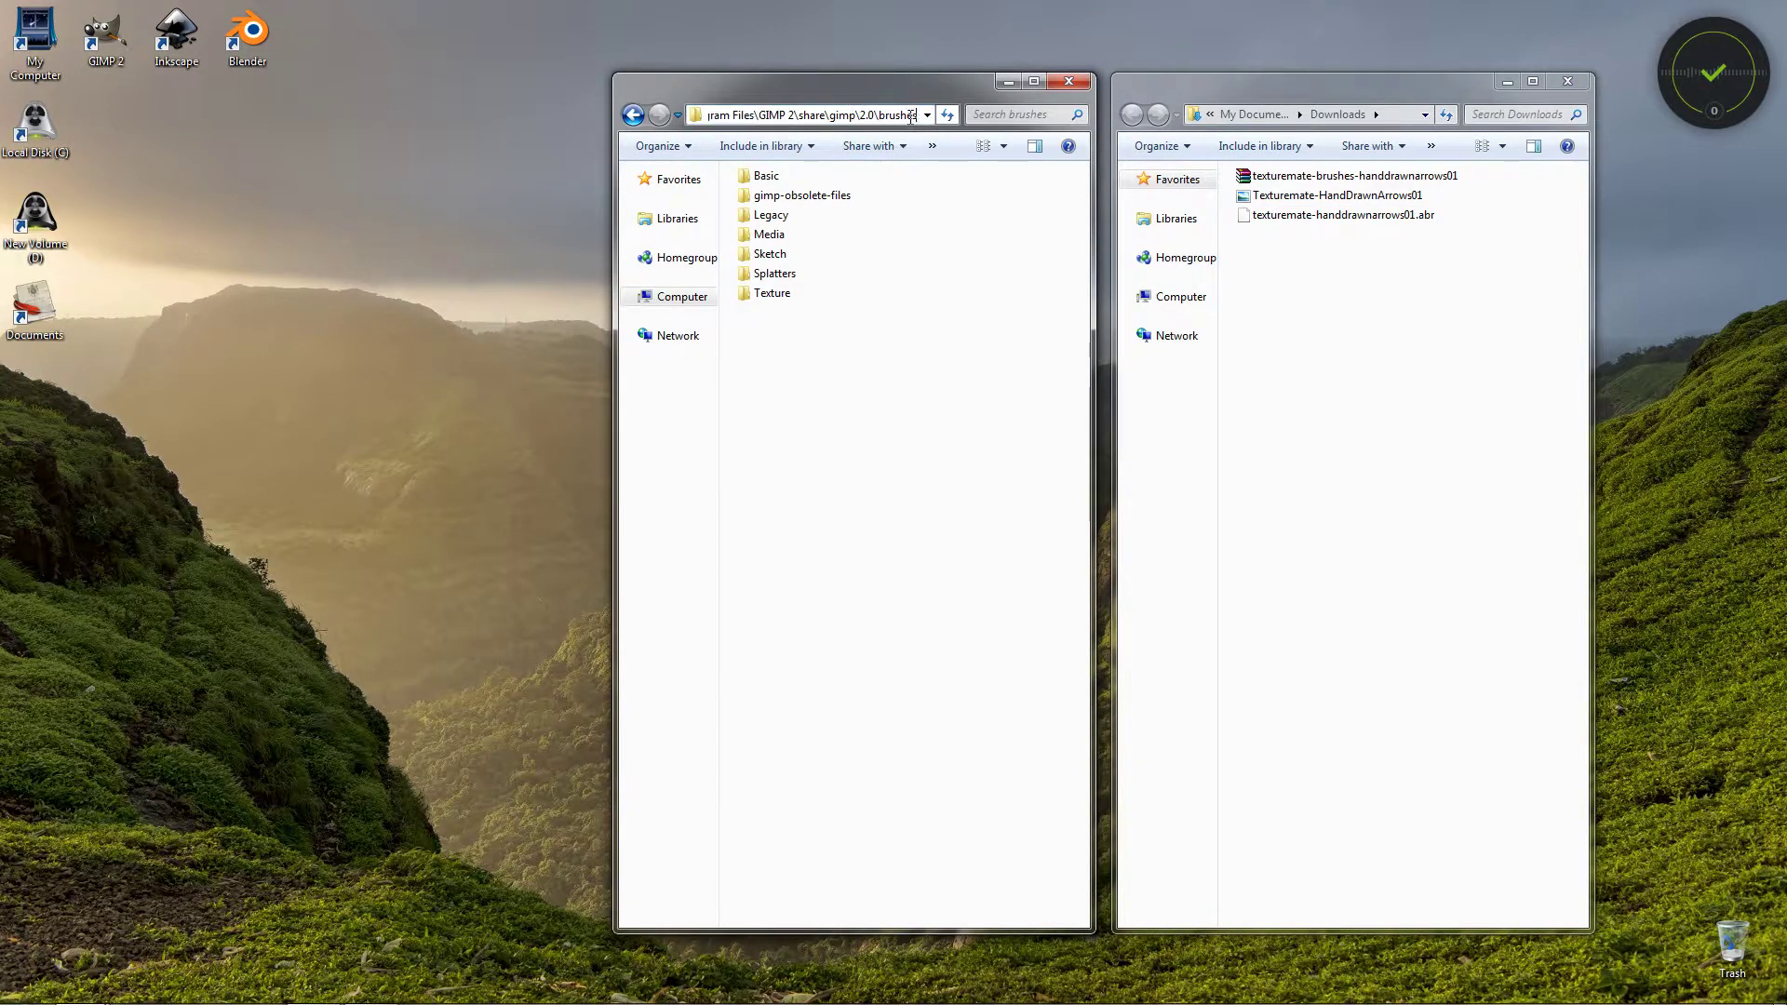
key("Escape")
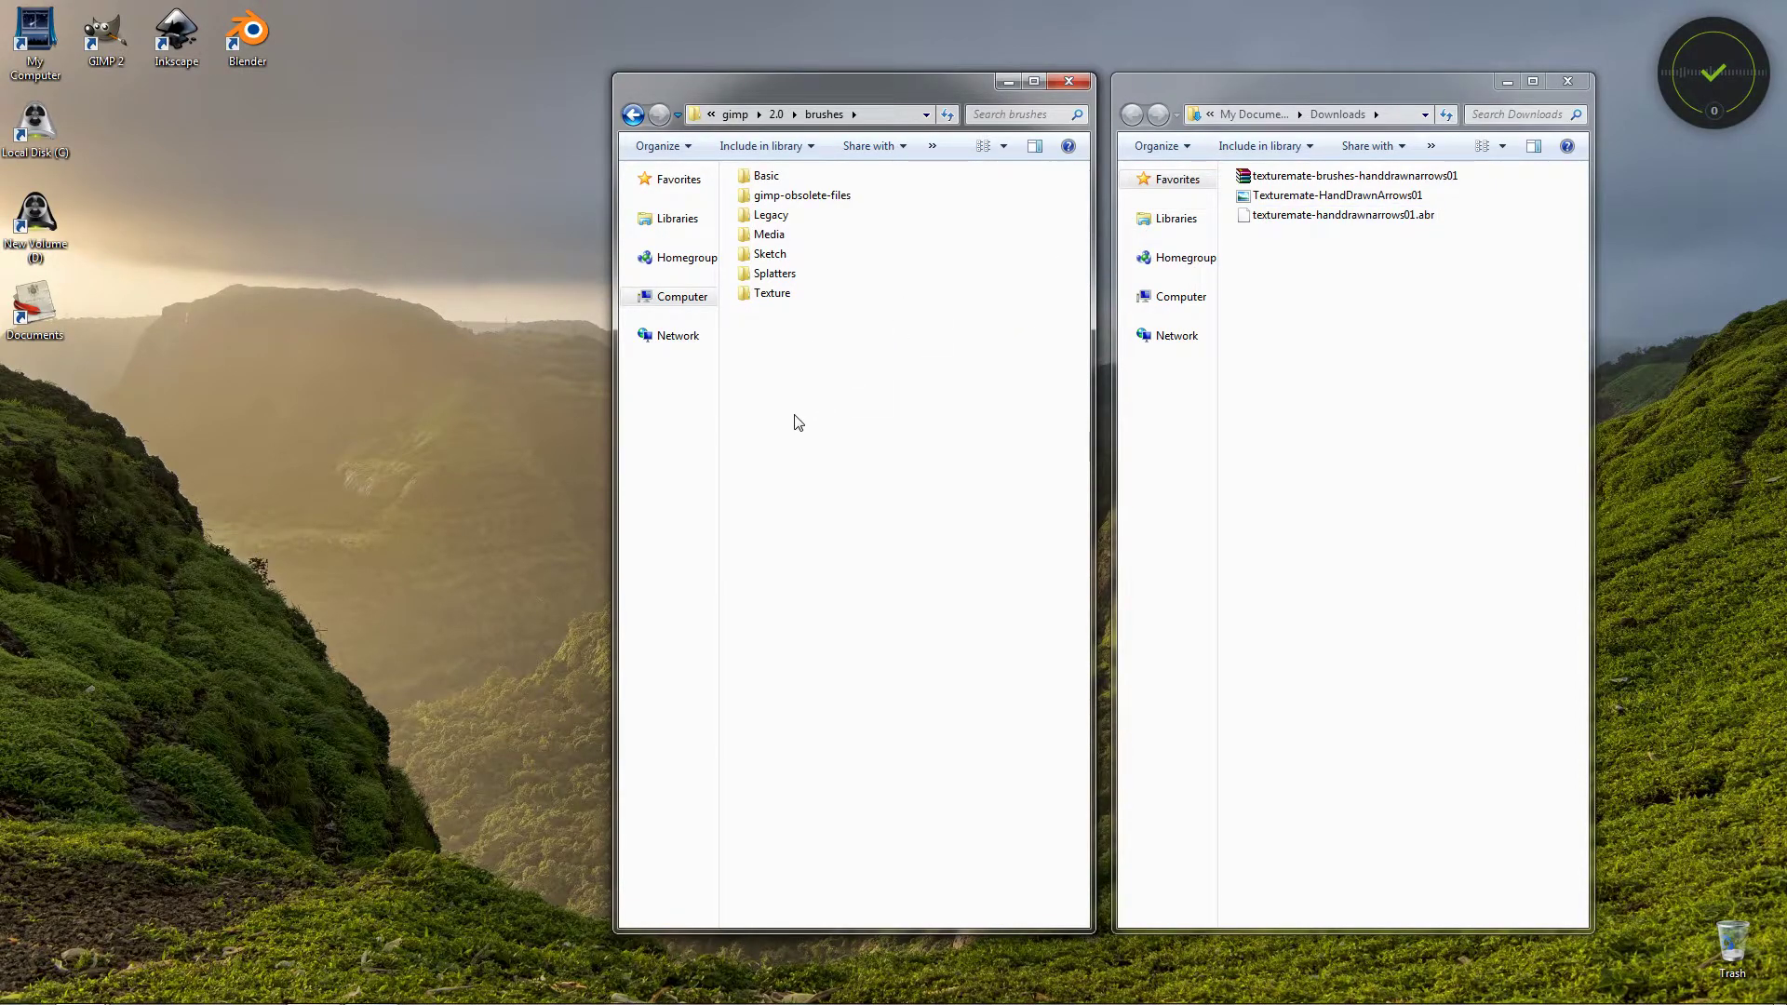
Create a 'New downloaded' folder in brushes and move texturemate-handdrawnarrows01.abr into it
right_click(789, 372)
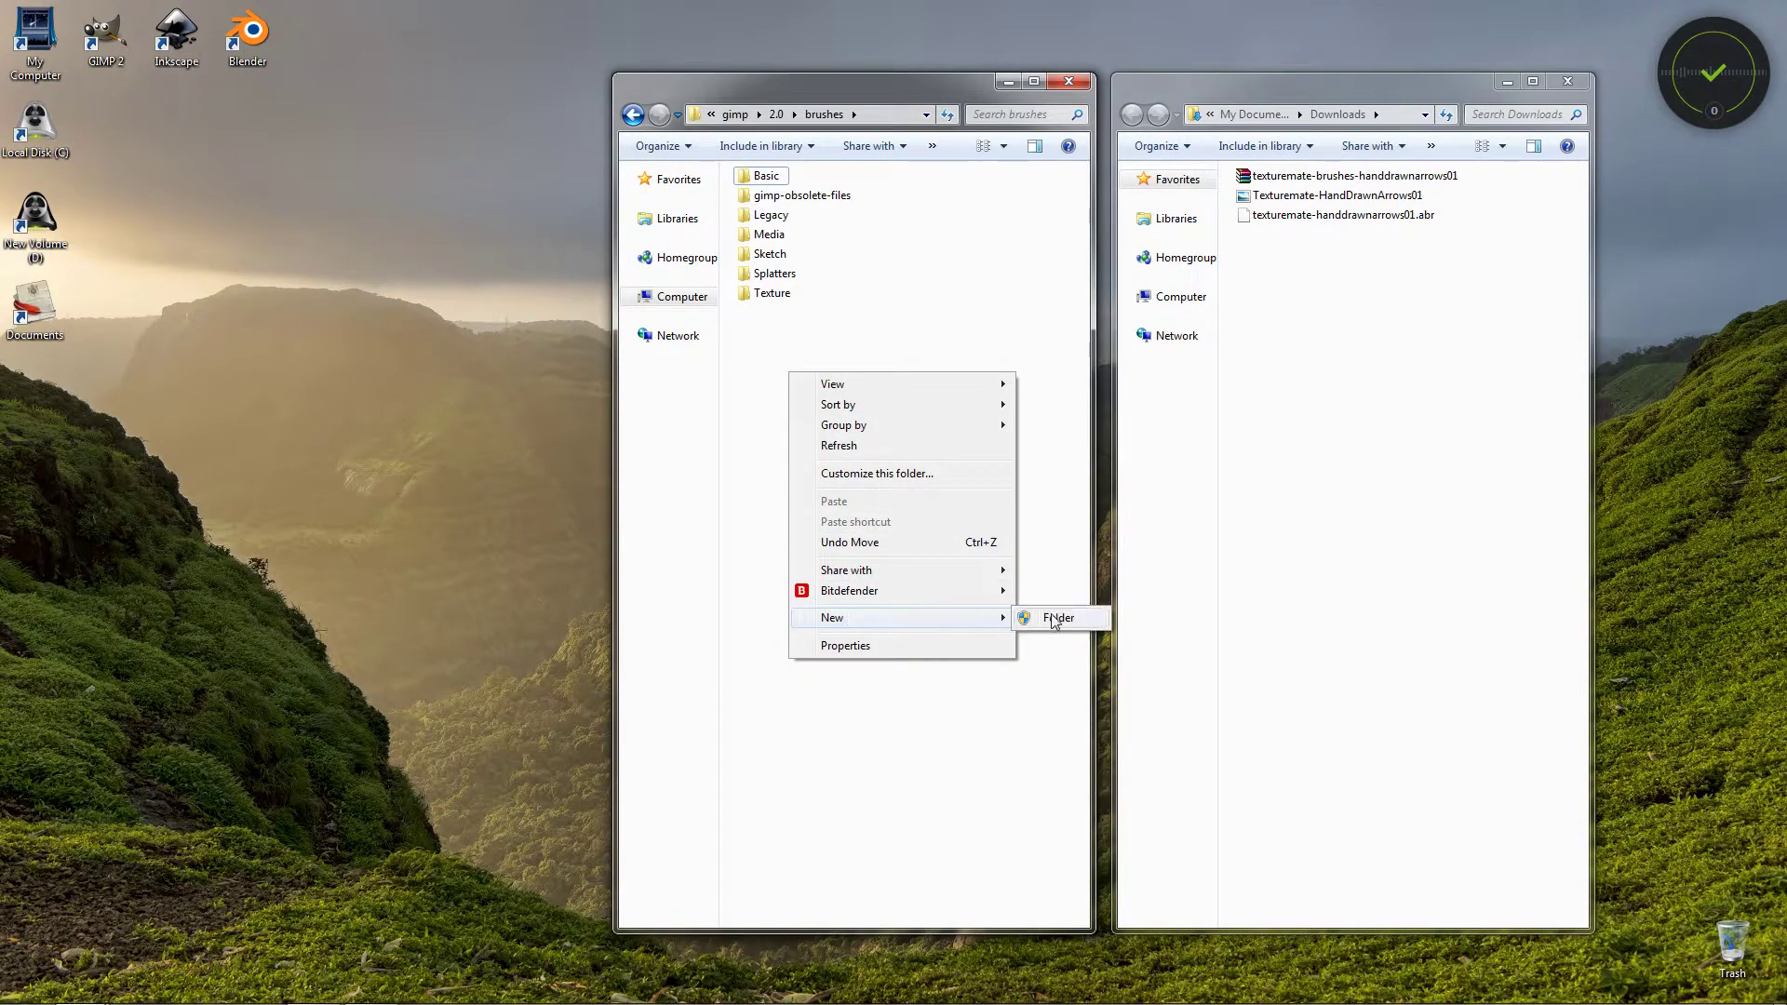
left_click(1047, 620)
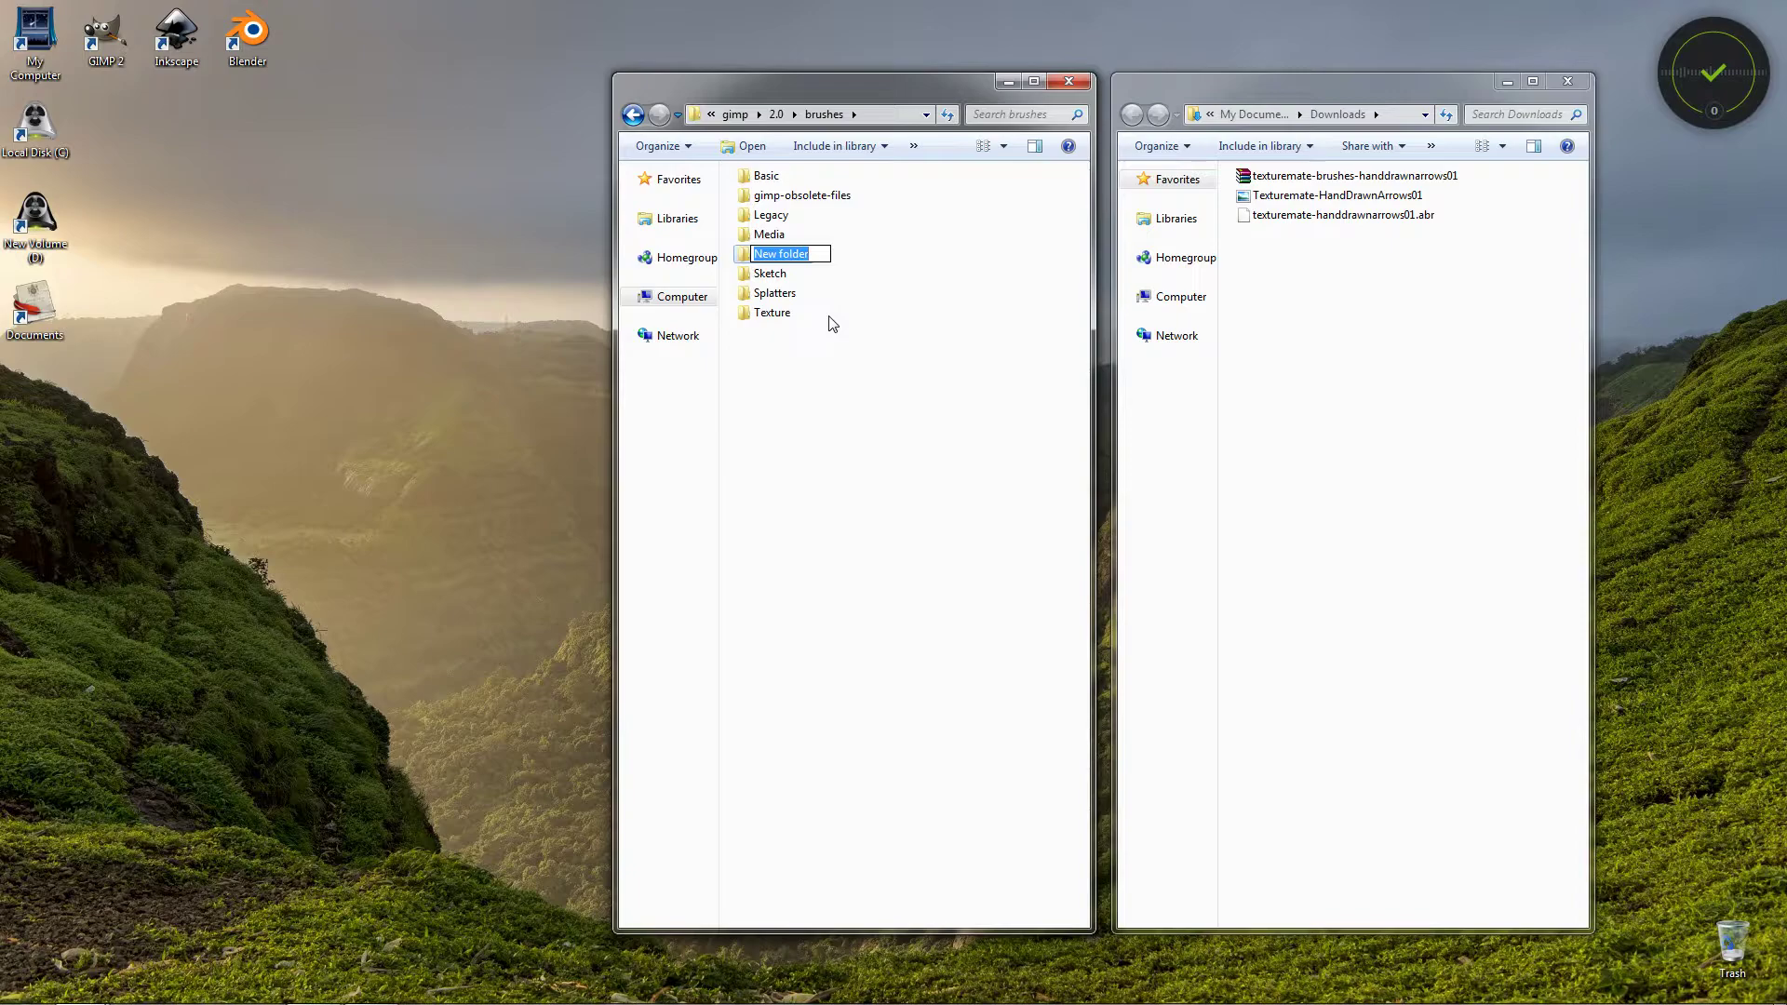
type("N")
type("e")
type("w dow")
type("n;")
type("loaded")
key("Return")
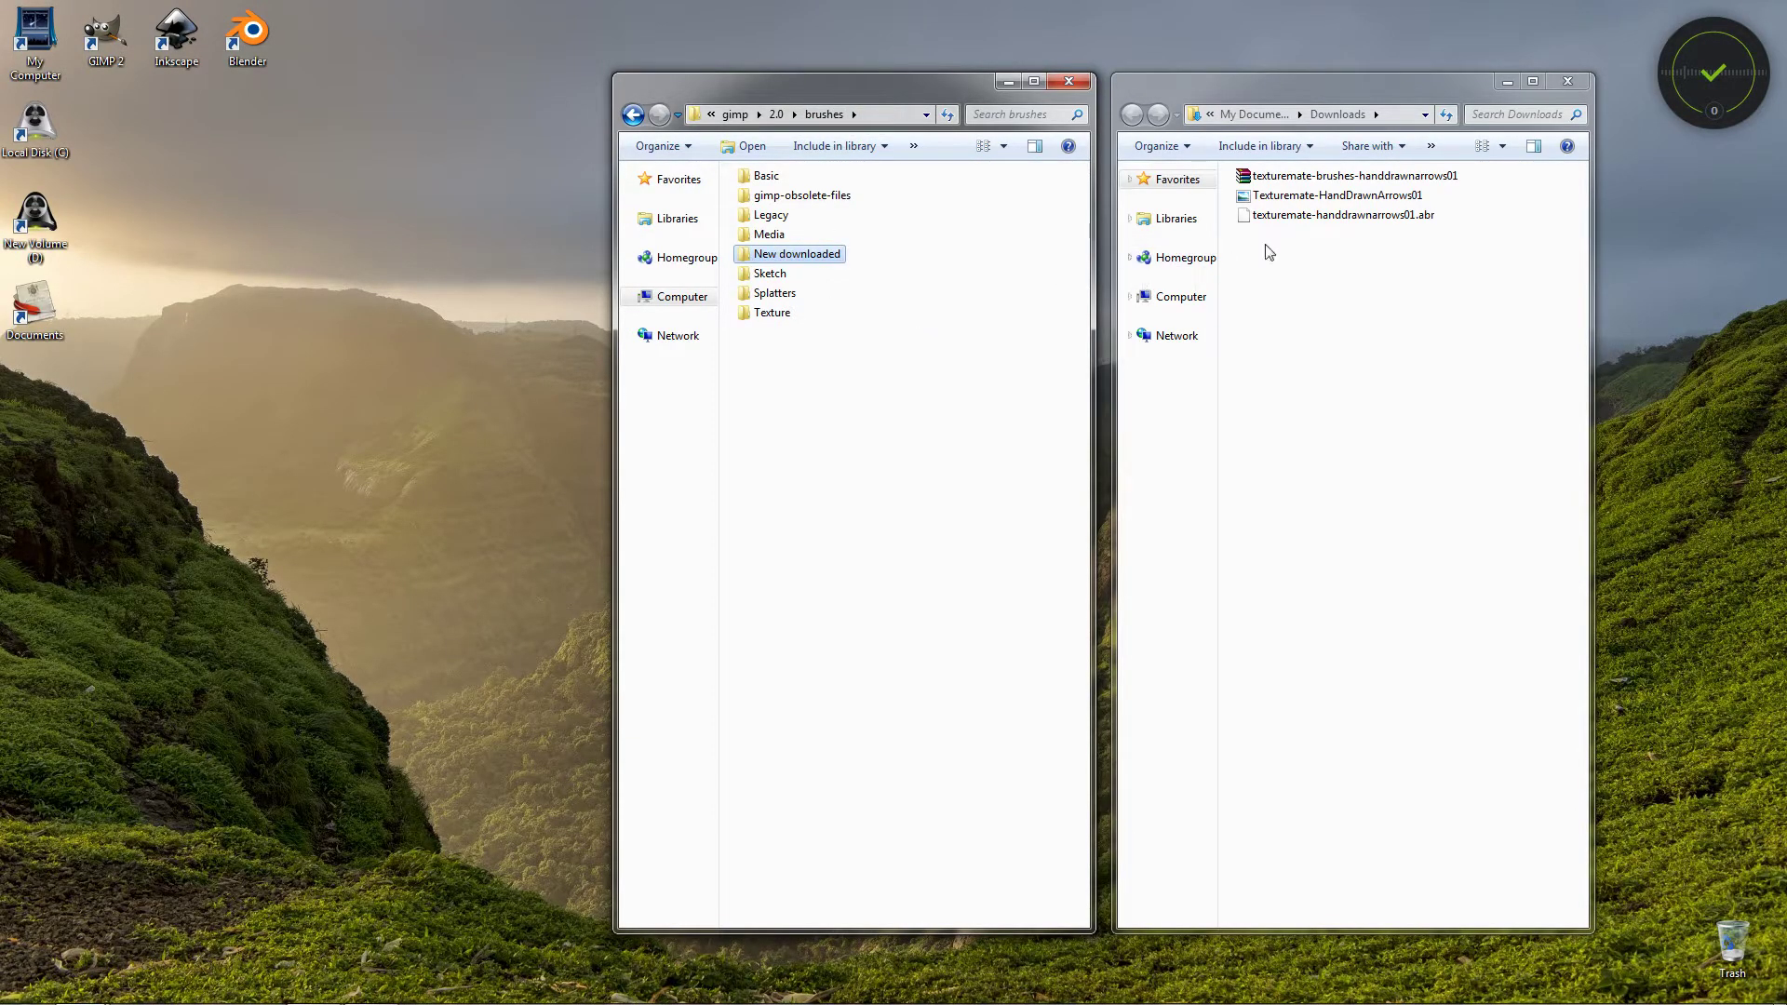
left_click_drag(1329, 227, 799, 261)
left_click(869, 587)
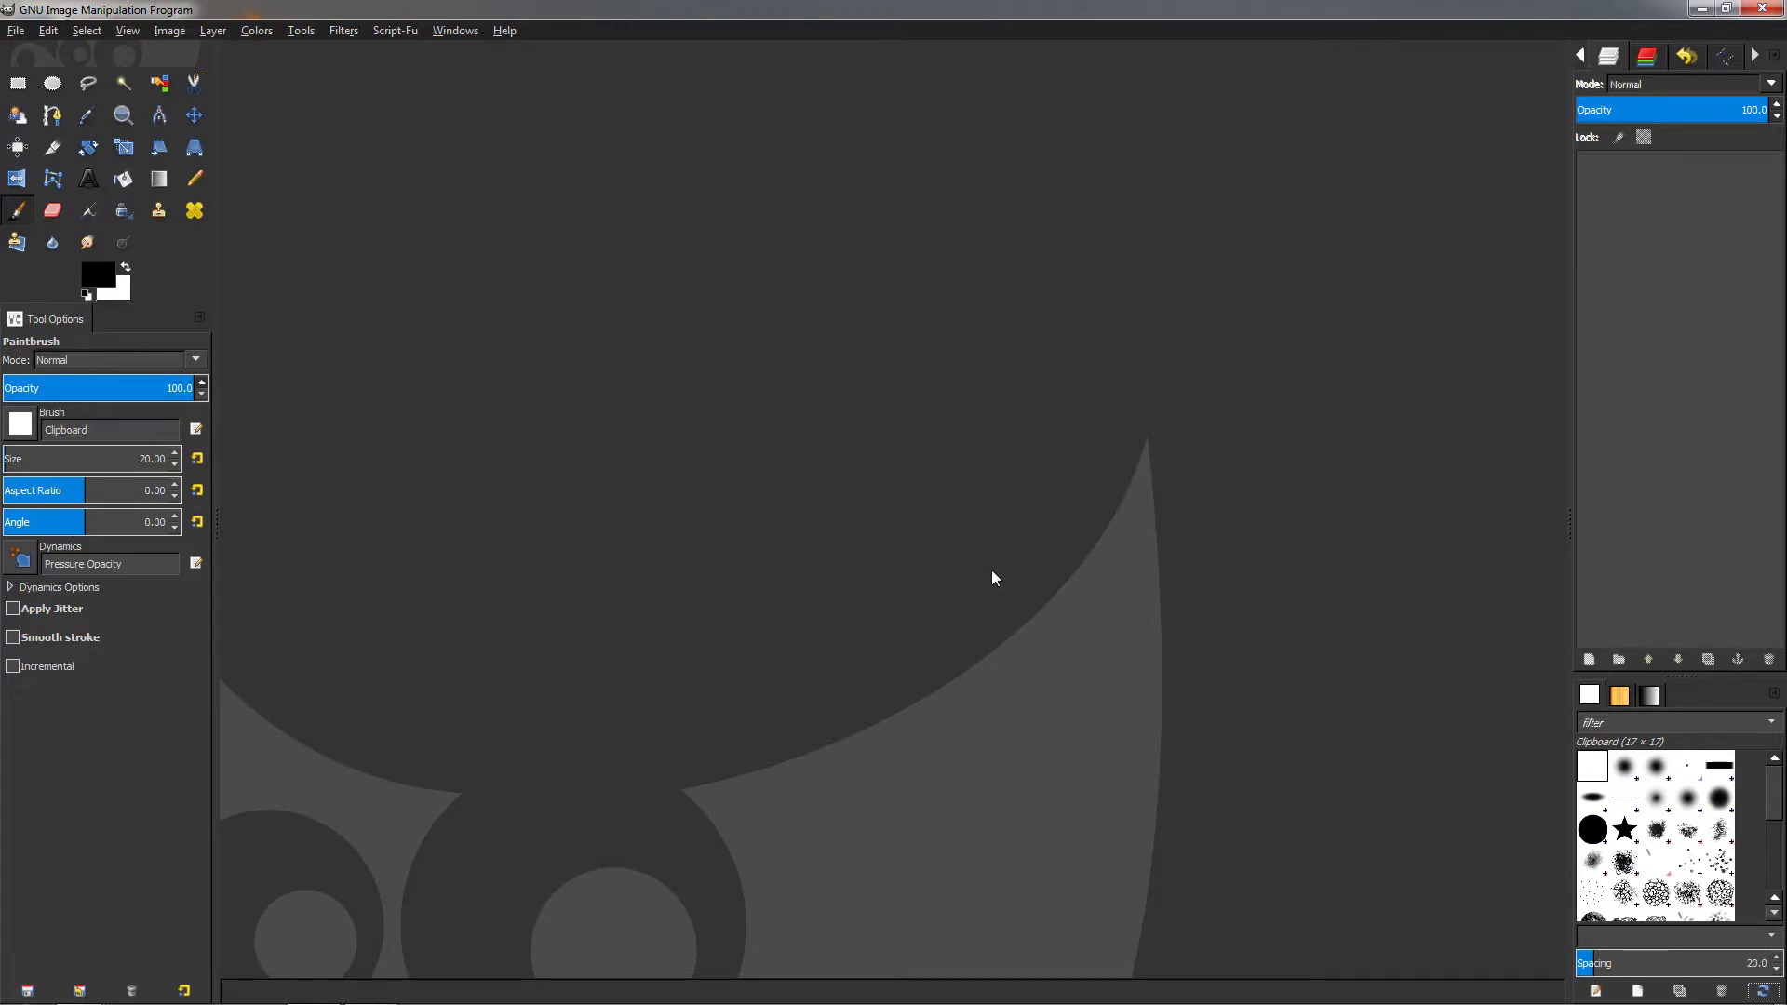
mouse_move(1774, 793)
left_mouse_down()
mouse_move(1769, 889)
mouse_move(1770, 803)
left_mouse_up()
Refresh GIMP's Brushes dock so the hand-drawn arrow brushes appear in the list
left_click(1761, 992)
left_click_drag(1777, 788, 1775, 862)
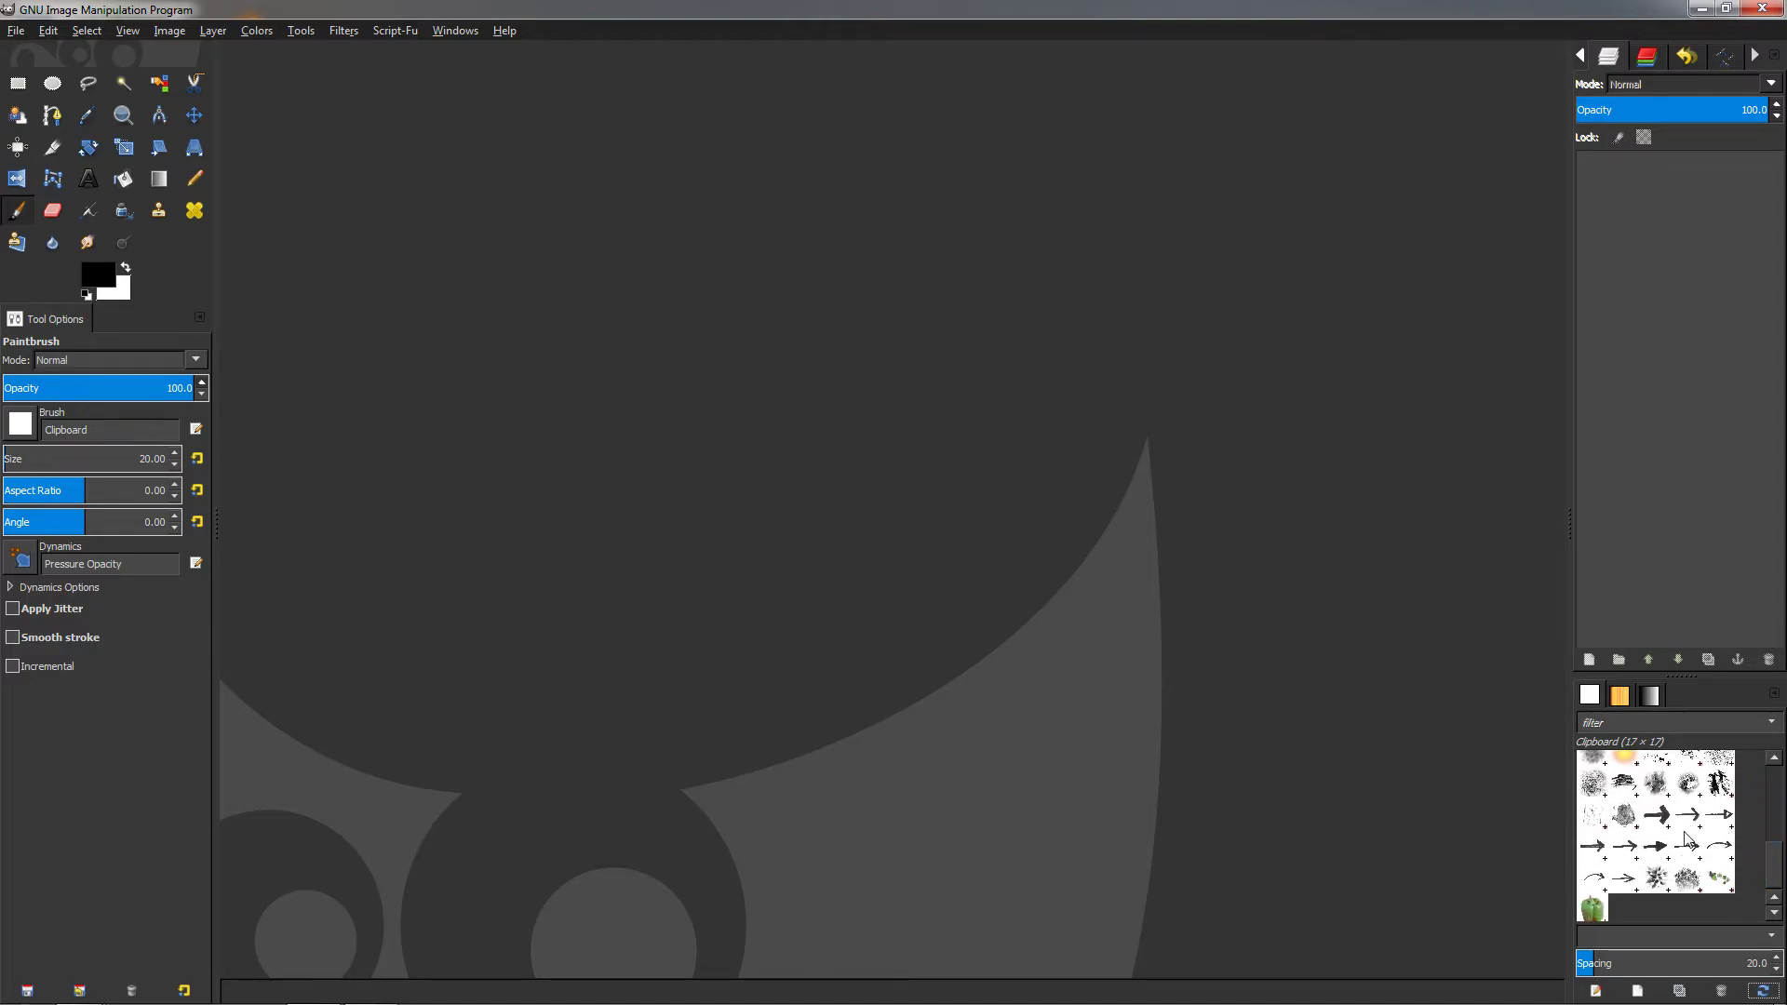